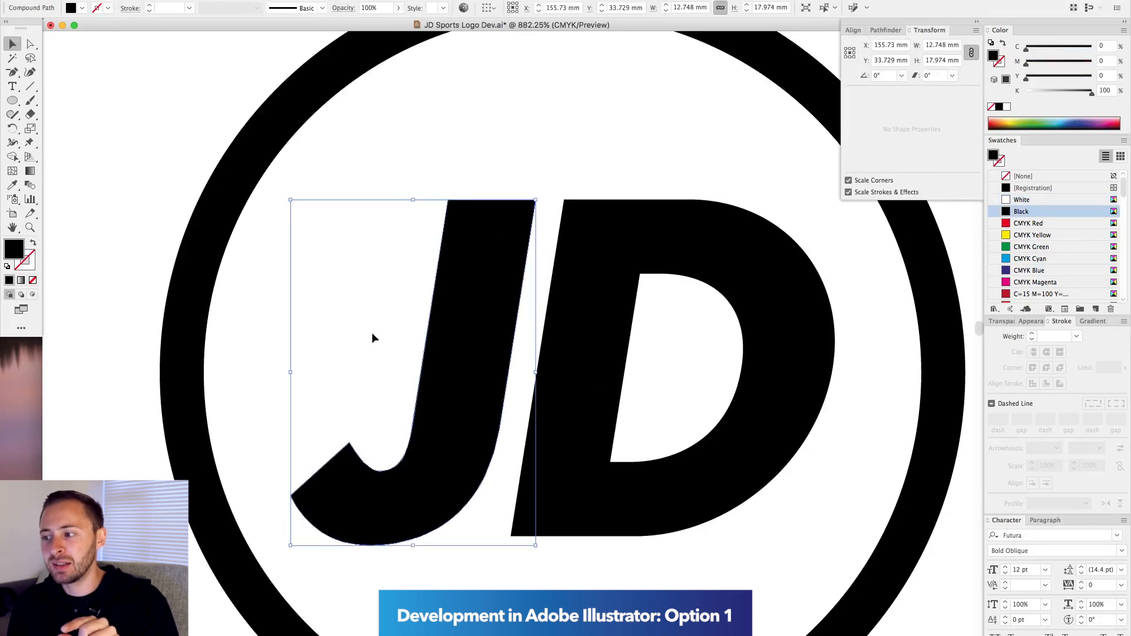
Fit a white circle about 3.5 mm in diameter into the inner curve of the J's hook.
left_click_drag(367, 413, 412, 424)
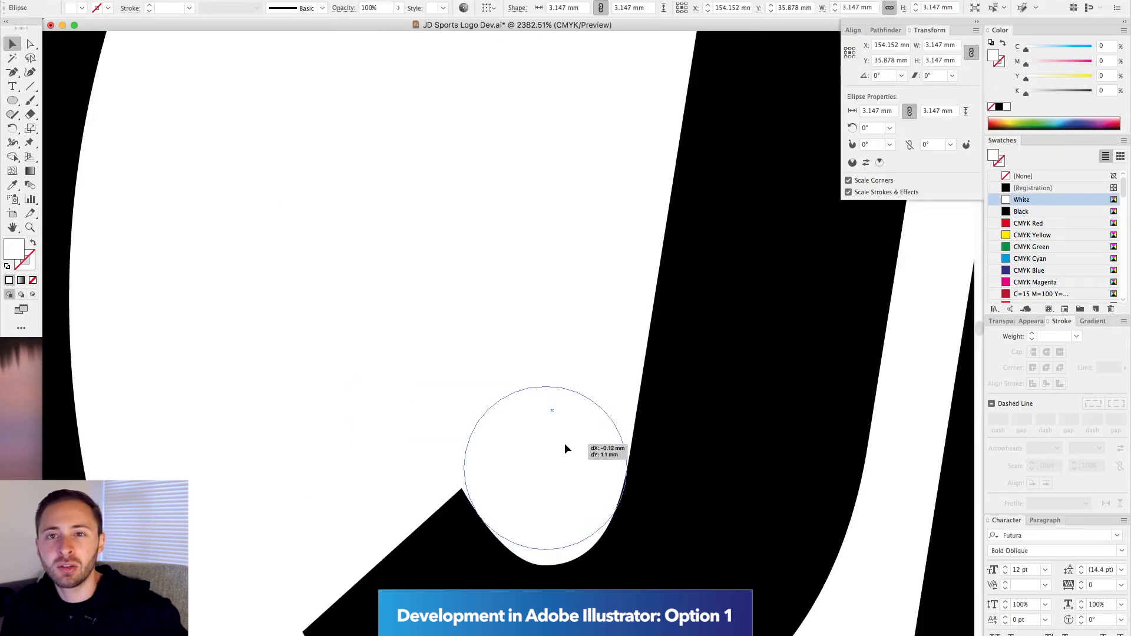
left_click_drag(514, 327, 517, 360)
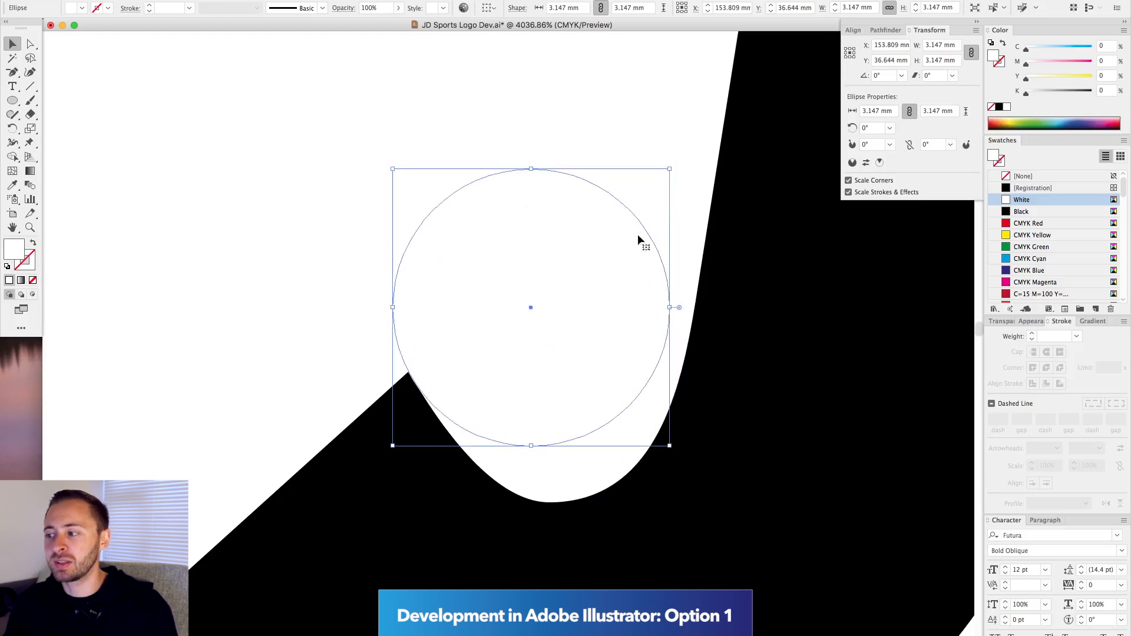
left_click_drag(393, 446, 389, 450)
left_click(331, 343)
key("super+minus")
key("super+minus")
key("super+minus")
key("super+minus")
left_click_drag(250, 434, 346, 468)
key("super+z")
Draw a patch shape over the inner curve of the J's hook and match its fill to the black letter.
left_click(324, 373)
left_click(14, 105)
left_click_drag(285, 381, 372, 449)
key("i")
left_click(364, 403)
key("v")
left_click(237, 265)
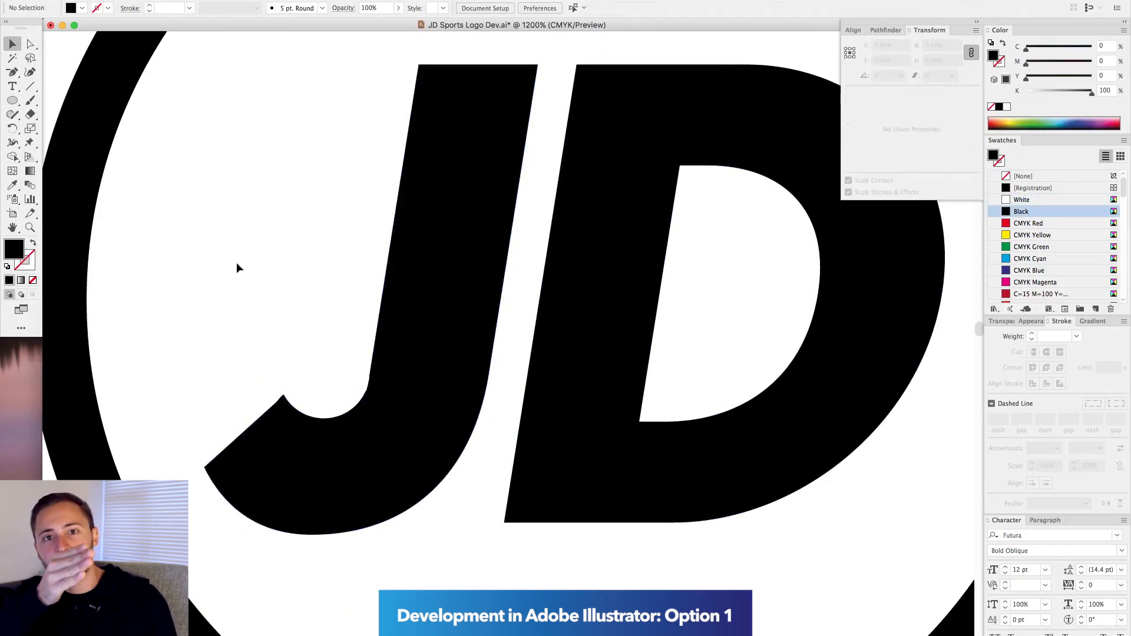
Select the white circle and fine-tune its fit against the inner curve of the J's hook.
left_click_drag(319, 300, 666, 584)
left_click(474, 375)
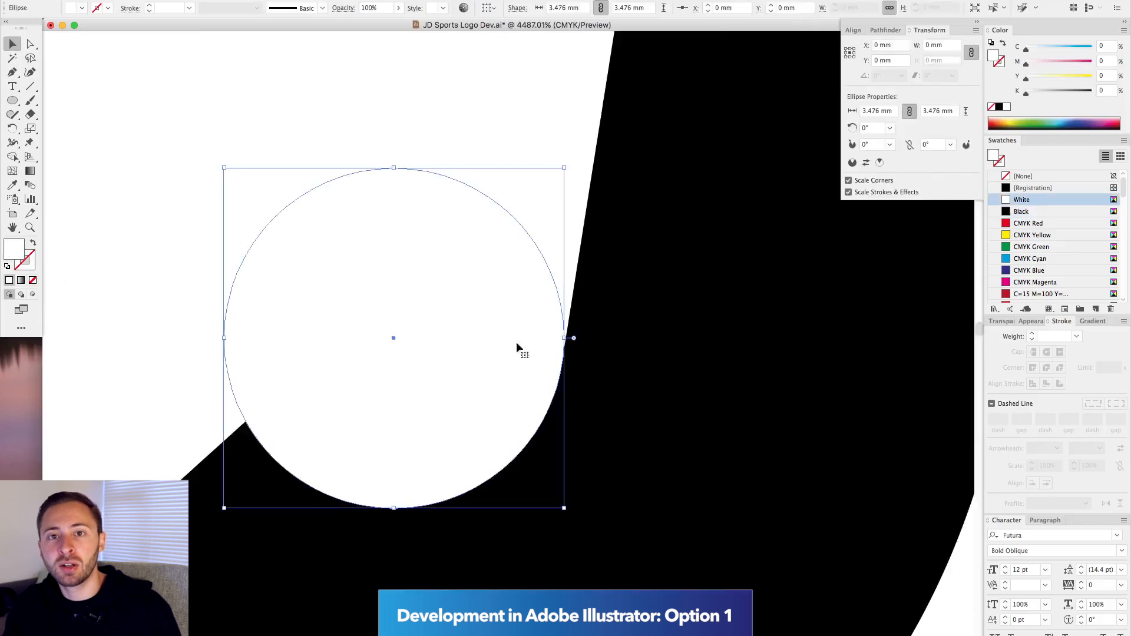
left_click_drag(587, 580, 585, 577)
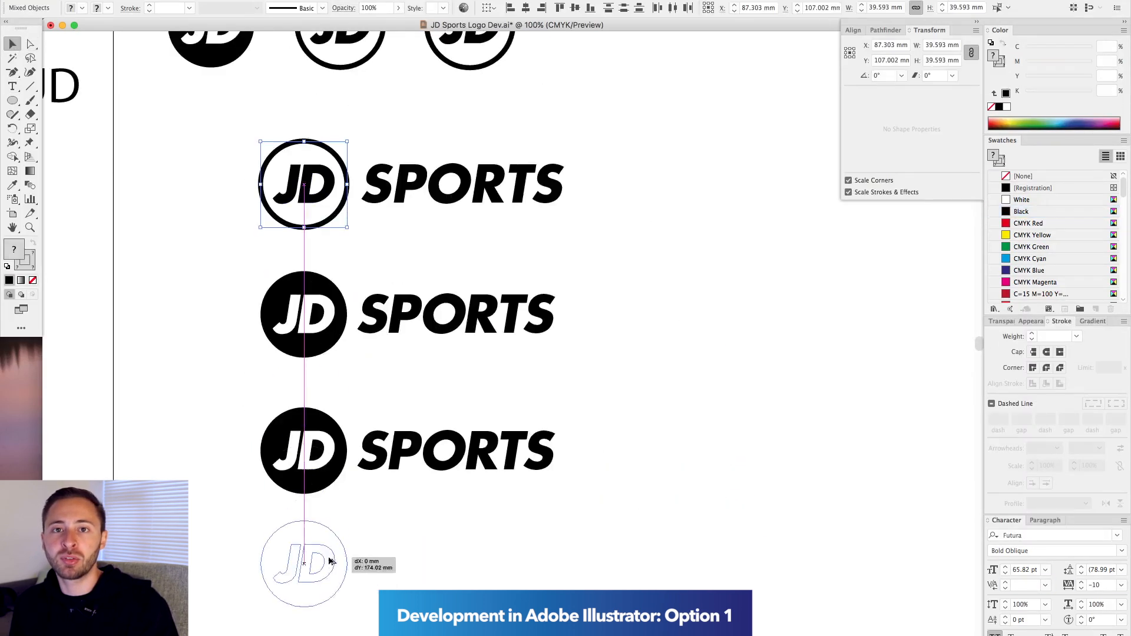
Duplicate the outlined circular JD badge about 174 mm straight down, beneath the existing lockups.
left_click_drag(330, 561, 329, 560)
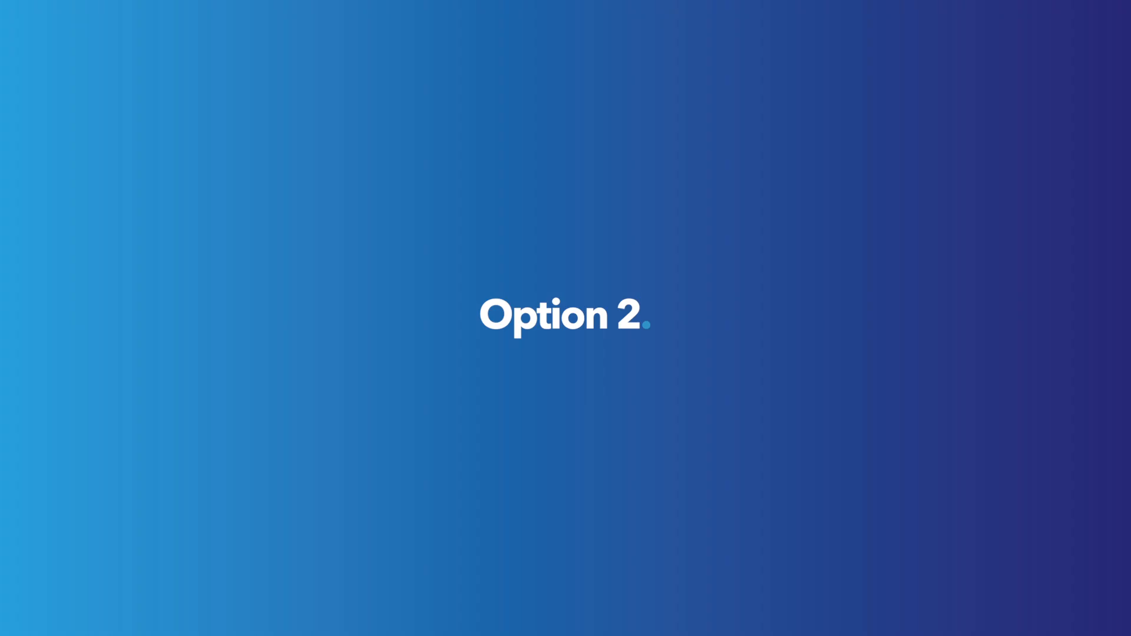
Make the stroke of the diagonal line between the j's dot and the d black.
left_click_drag(15, 102, 83, 126)
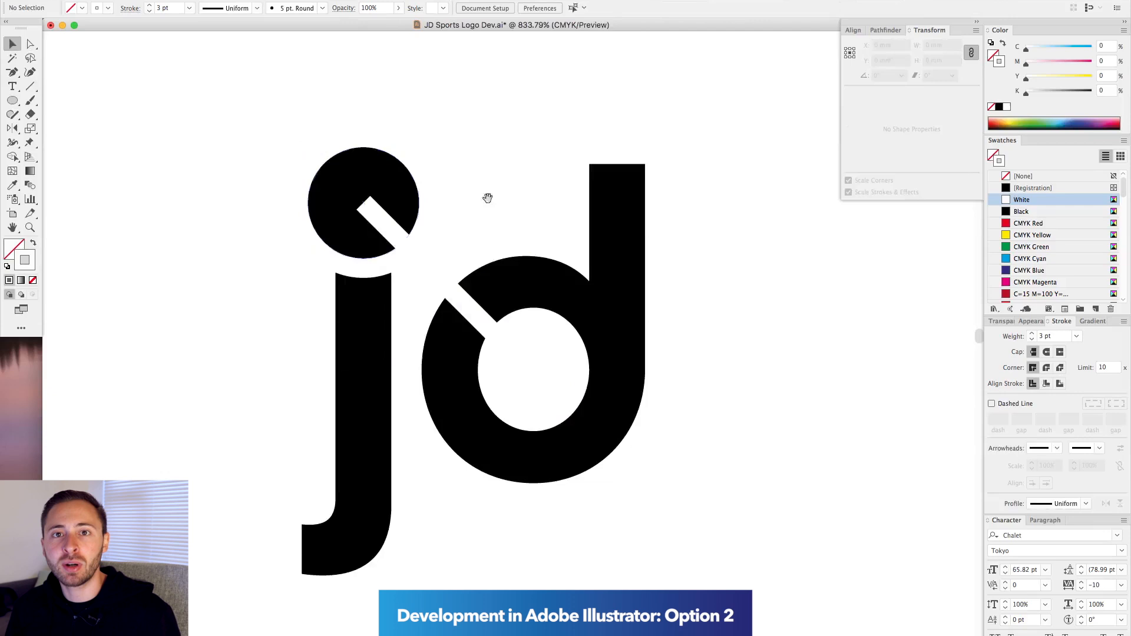
left_click_drag(488, 199, 442, 196)
left_click(390, 272)
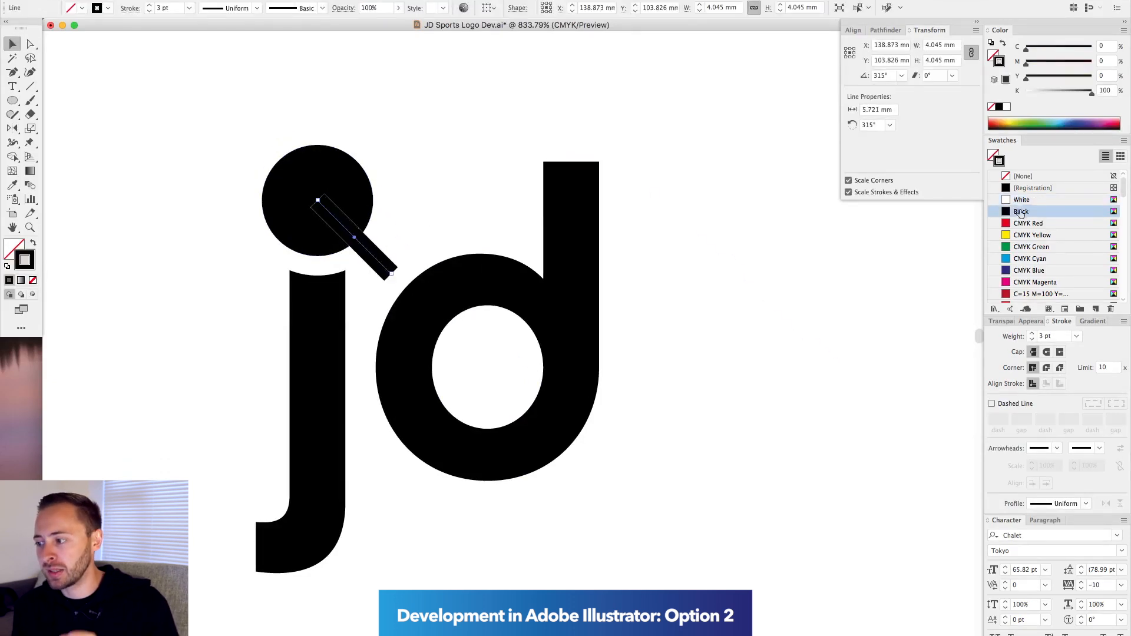
Check the rounded diagonal lines in outline view and reposition the upper end of the line beside the j's dot.
key("super+y")
left_click_drag(464, 178, 425, 247)
key("super+y")
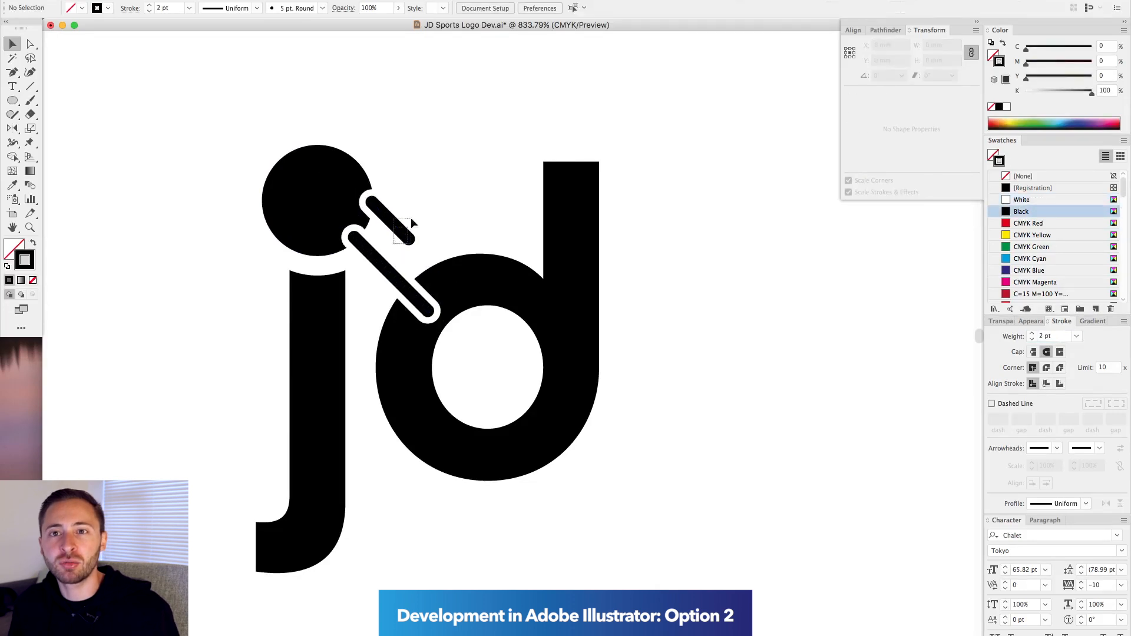
scroll(456, 163, "down", 2)
key("a")
left_click_drag(353, 235, 361, 209)
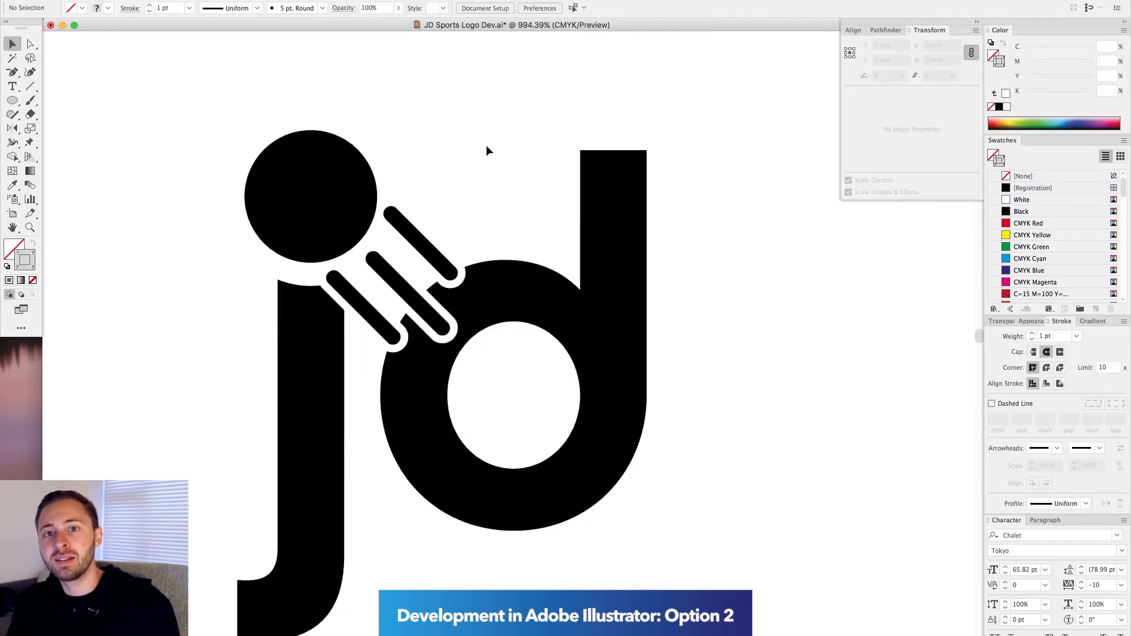
Duplicate the lowercase jd mark horizontally to the right of the original.
left_click_drag(440, 261, 666, 261)
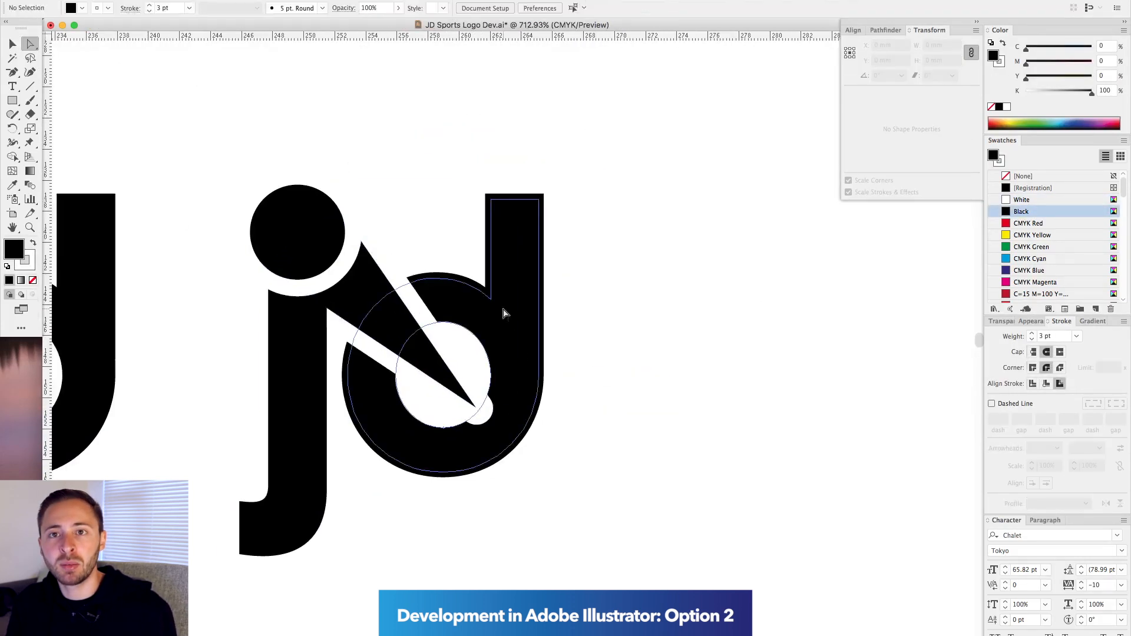
Try to close the lower-right section of the d's bowl into a quarter ring with the Pen tool.
left_click(455, 389)
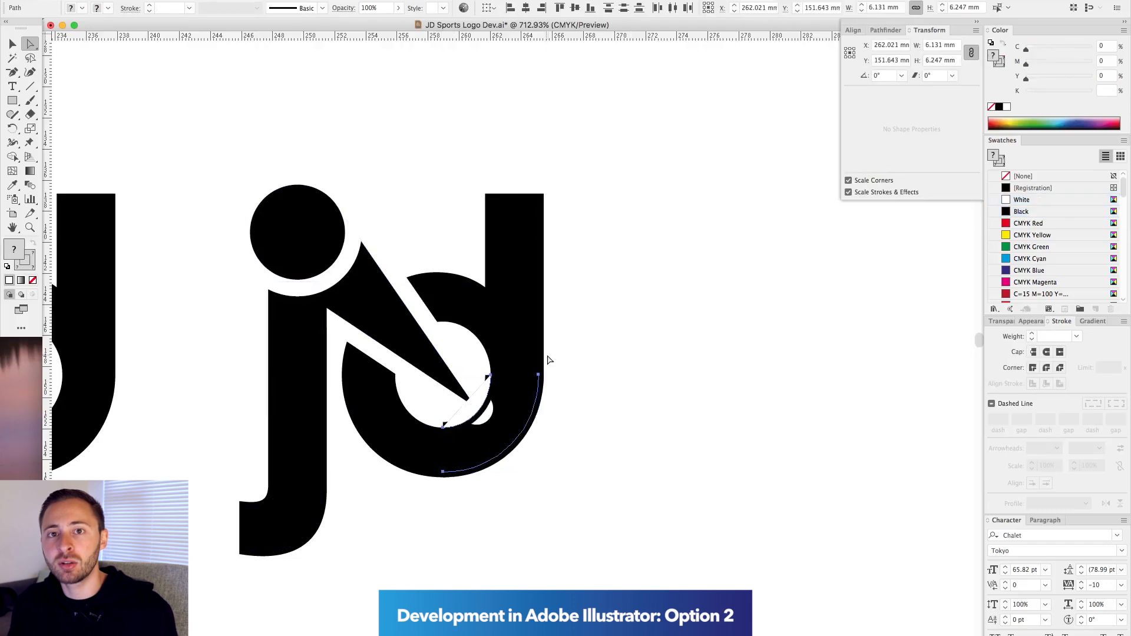
key("p")
left_click(490, 375)
left_click(539, 375)
key("super+z")
key("super+z")
key("super+z")
key("a")
key("super+y")
key("super+z")
key("super+z")
key("super+y")
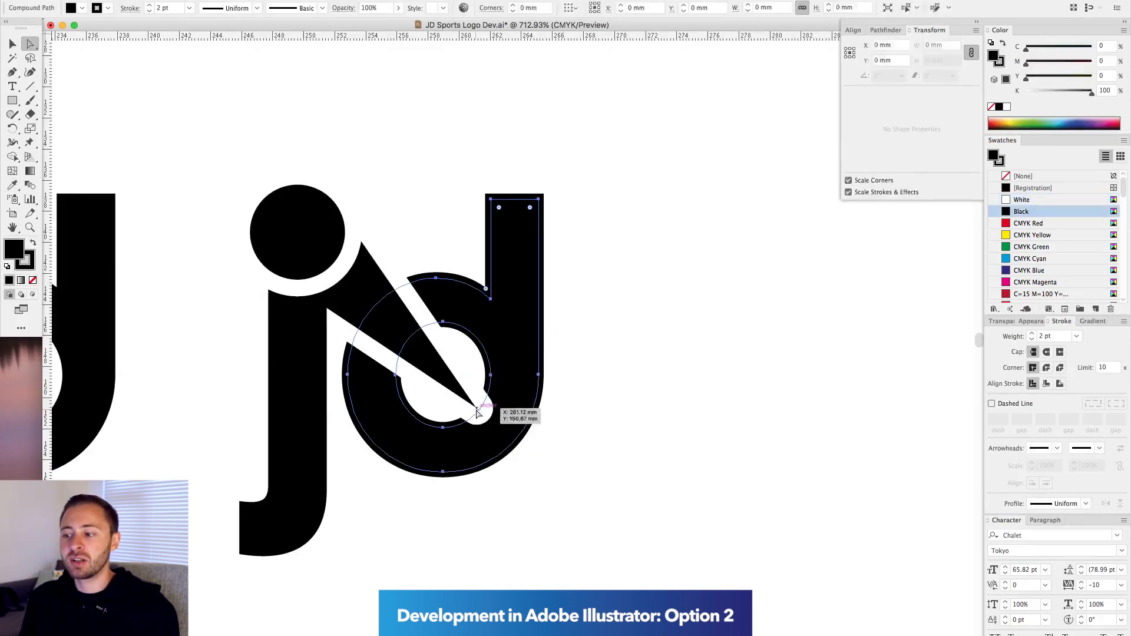
Select the closed quarter-ring piece on the d's bowl and expand it.
left_click(619, 390)
scroll(583, 398, "left", 3)
left_click(556, 420)
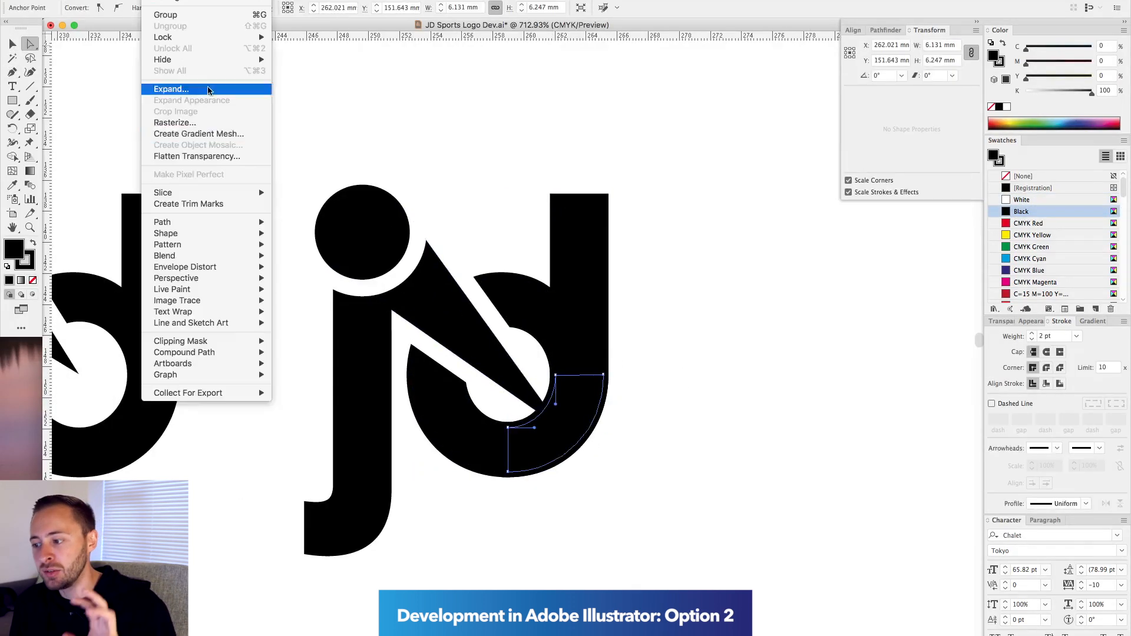
left_click(171, 88)
key("Return")
Subtract the front shape from the expanded quarter-ring artwork with Pathfinder's Minus Front.
left_click(885, 30)
key("v")
scroll(570, 446, "up", 5)
left_click(874, 58)
Select the jd mark copy on the black square and invert its colours.
key("super+minus")
key("super+minus")
key("super+minus")
left_click(578, 335)
scroll(589, 389, "up", 5)
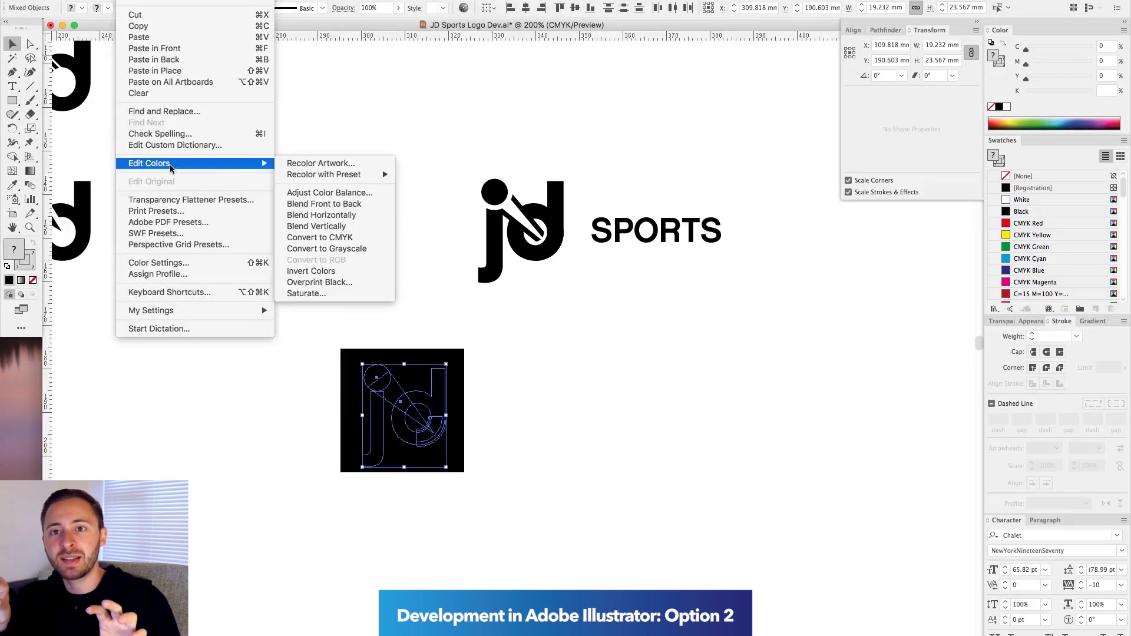
left_click(311, 271)
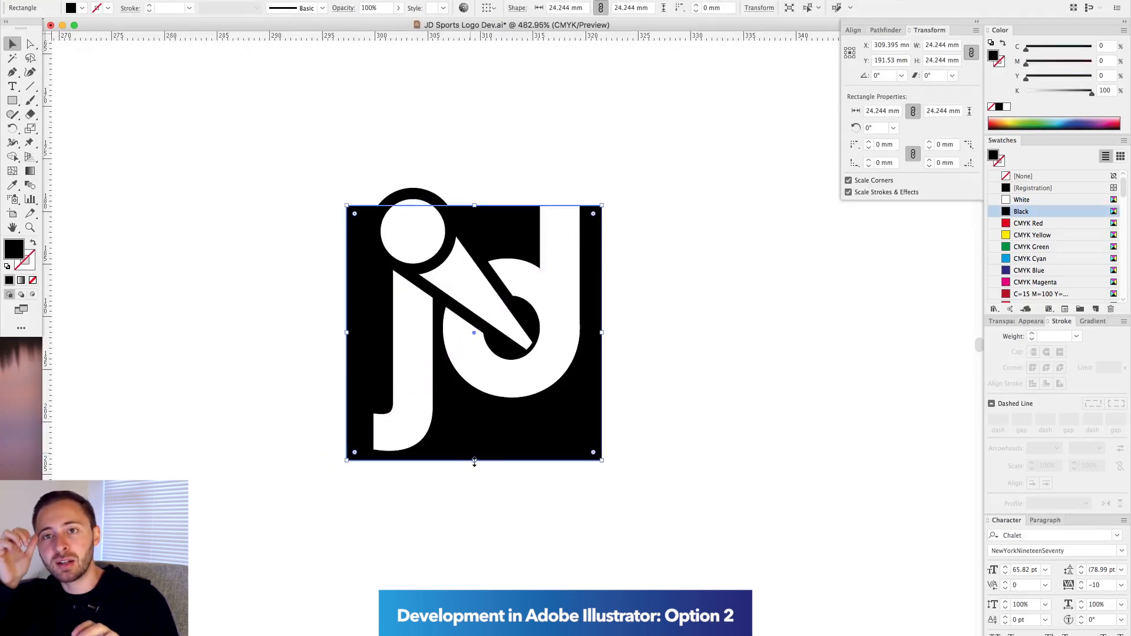
Resize the black square behind the inverted jd mark to 33.358 × 33.358 mm.
triple_click(942, 45)
type("33.358")
key("Return")
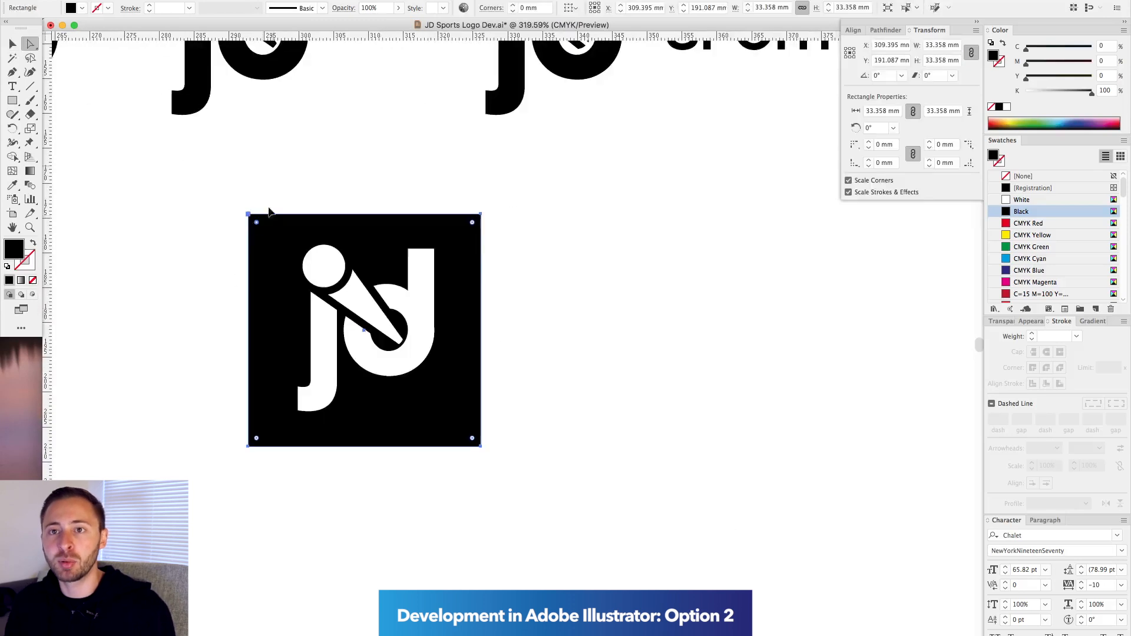
Pull the black square's sides in to the edges of the jd mark, about 18.9 × 18.3 mm.
left_click_drag(408, 380, 408, 376)
left_click_drag(443, 214, 443, 249)
left_click_drag(480, 311, 435, 312)
left_click_drag(294, 313, 303, 312)
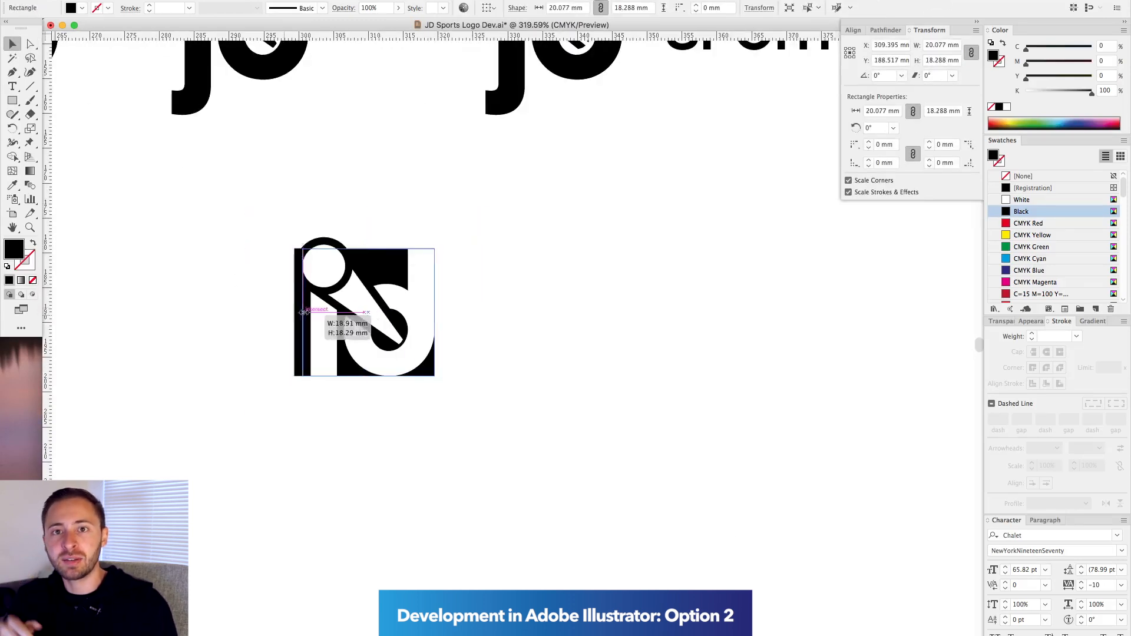
Set the width of the black rectangle behind the jd mark to 28.907 mm and check it in outline view.
triple_click(941, 45)
type("28.907")
key("Tab")
key("ctrl+y")
key("a")
left_click(309, 389)
key("ctrl+y")
key("v")
left_click(373, 405)
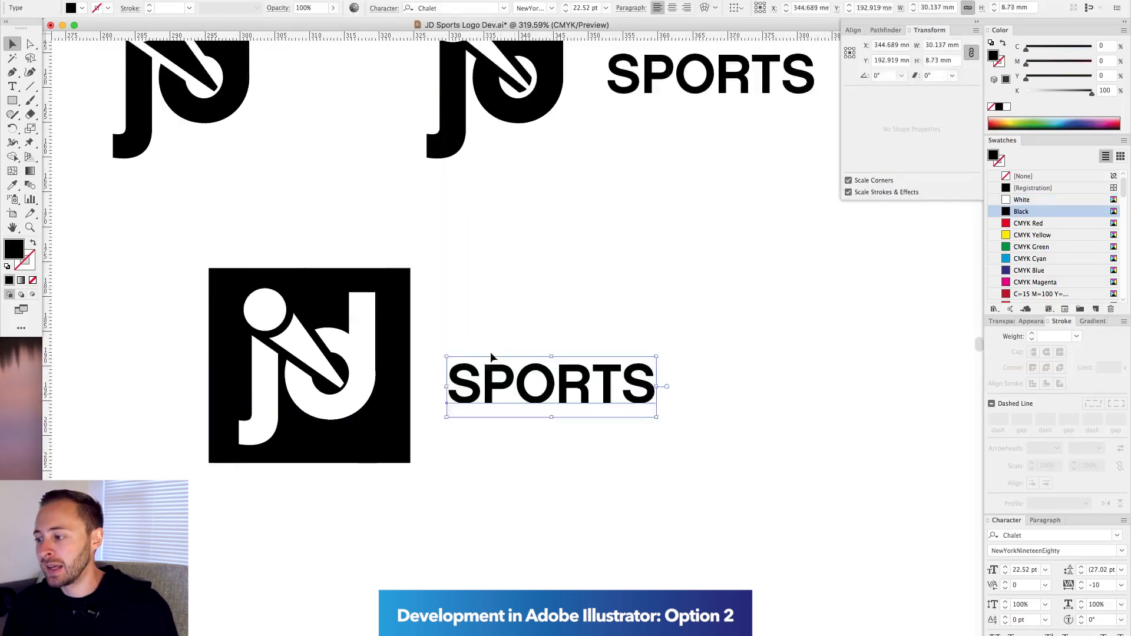
Place the SPORTS text directly beneath the black square and scale it to the square's width.
left_click_drag(551, 386, 433, 386)
left_click_drag(533, 419, 673, 451)
Duplicate the square jd SPORTS lockup to the right and copy the standalone jd mark onto the duplicate's square.
left_click_drag(479, 398, 659, 398)
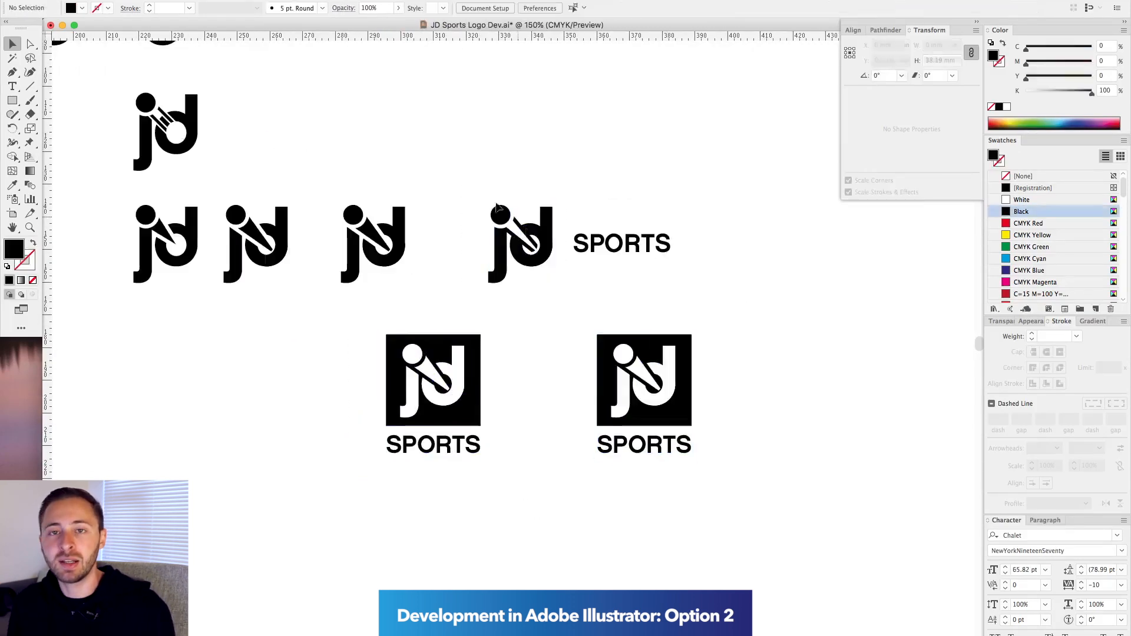
left_click_drag(538, 255, 661, 396)
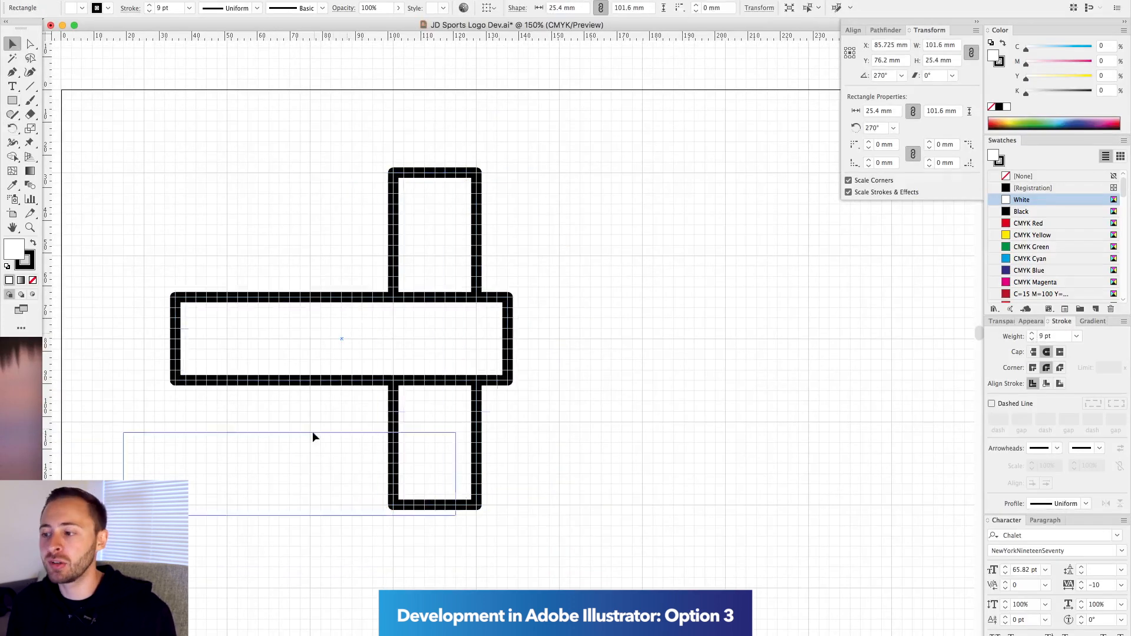
Move the horizontal rectangle to the base of the vertical one and shorten it to about half its length as the J's foot.
left_click_drag(313, 435, 290, 457)
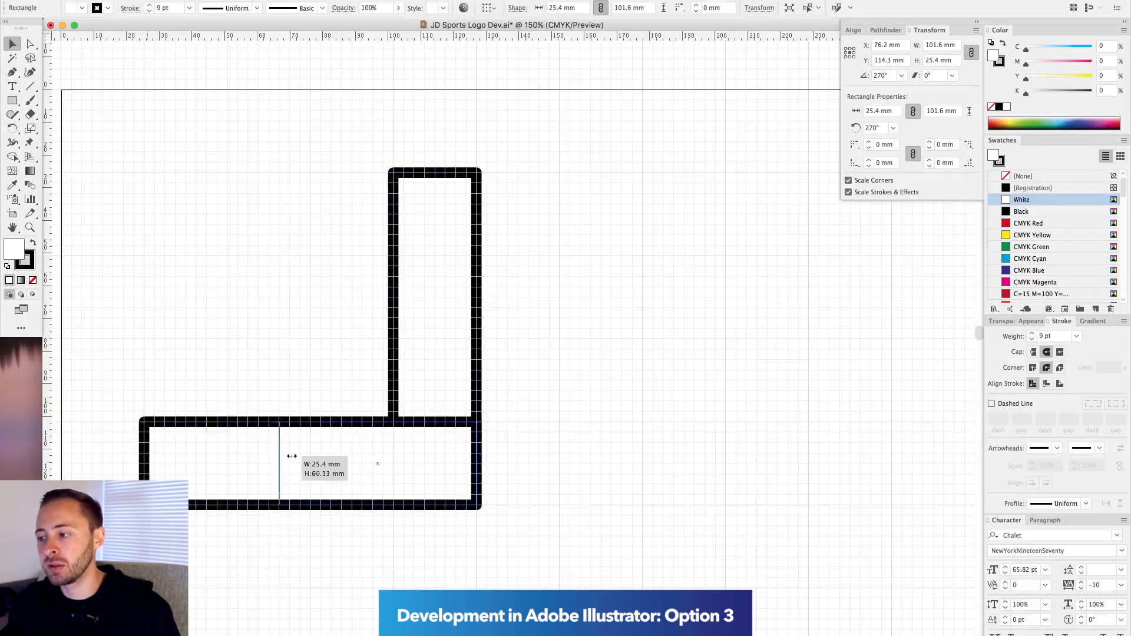
scroll(589, 294, "right", 2)
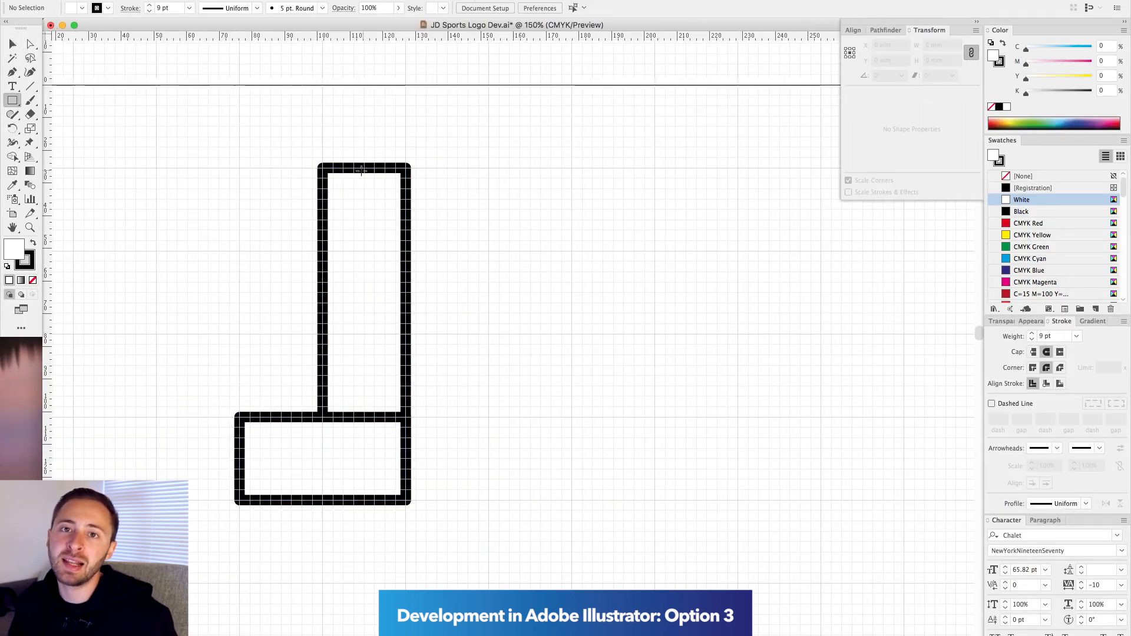
Draw a 101.6 × 101.6 mm square overlapping the J's stem and remove its fill.
left_click_drag(572, 499, 656, 500)
key("v")
key("/")
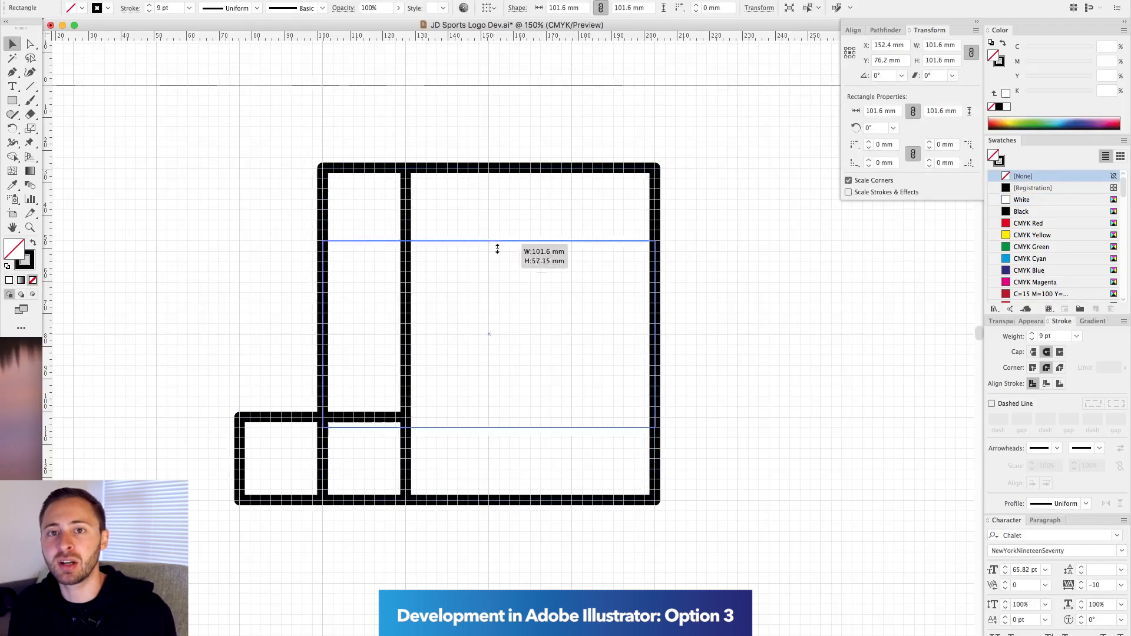
Round the right-hand corners of the inner rectangle into a full semicircle for the D's counter.
key("a")
left_click_drag(560, 101, 683, 524)
left_click_drag(563, 260, 424, 408)
left_click(572, 251)
left_click_drag(572, 251, 347, 470)
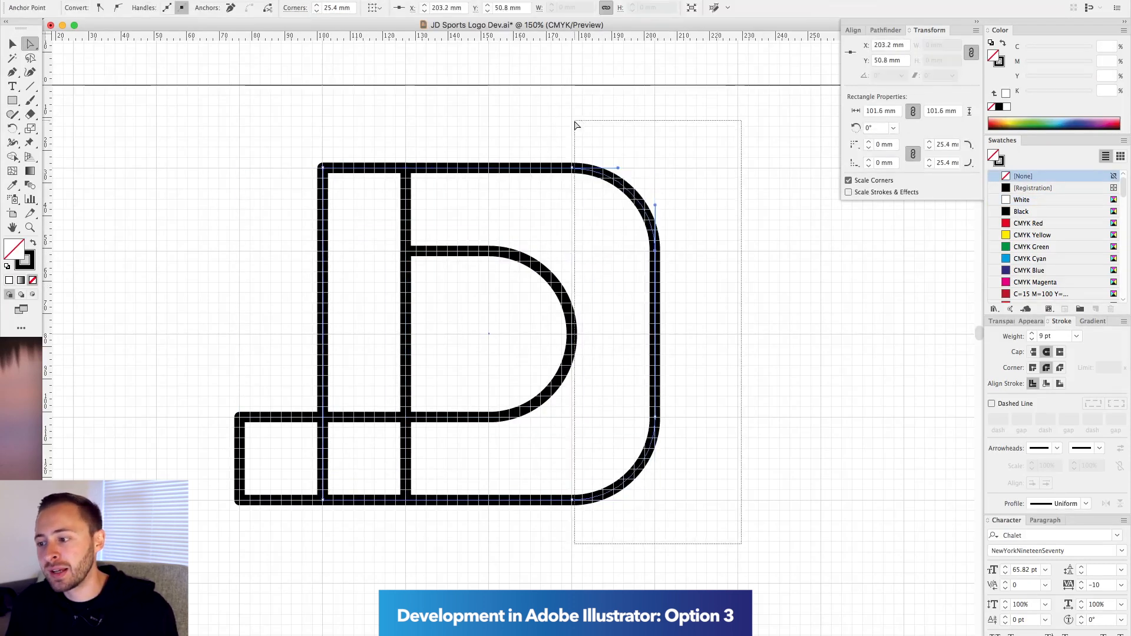
Round the right-hand corners of the outer square into a full semicircle to form the D's outline.
left_click_drag(690, 535, 554, 138)
left_click_drag(573, 251, 453, 371)
key("v")
left_click(643, 109)
Curve the lower-right corner of the J where its stem meets the foot.
key("a")
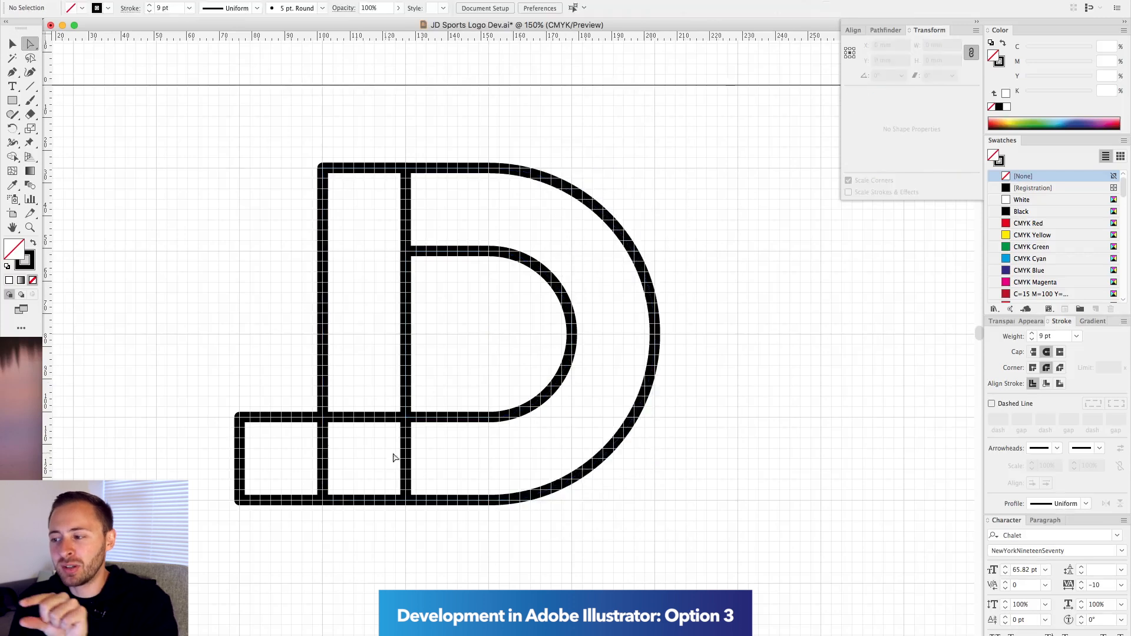
left_click_drag(392, 492, 222, 277)
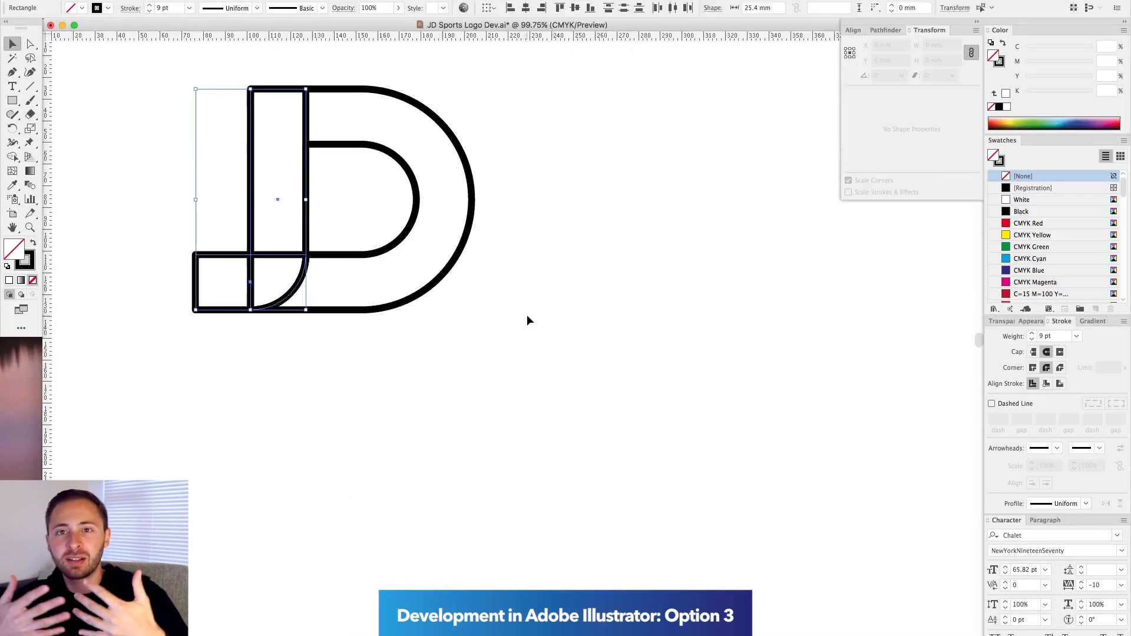
Select the Sports text and set its font to Brandon Grotesque.
key("super+a")
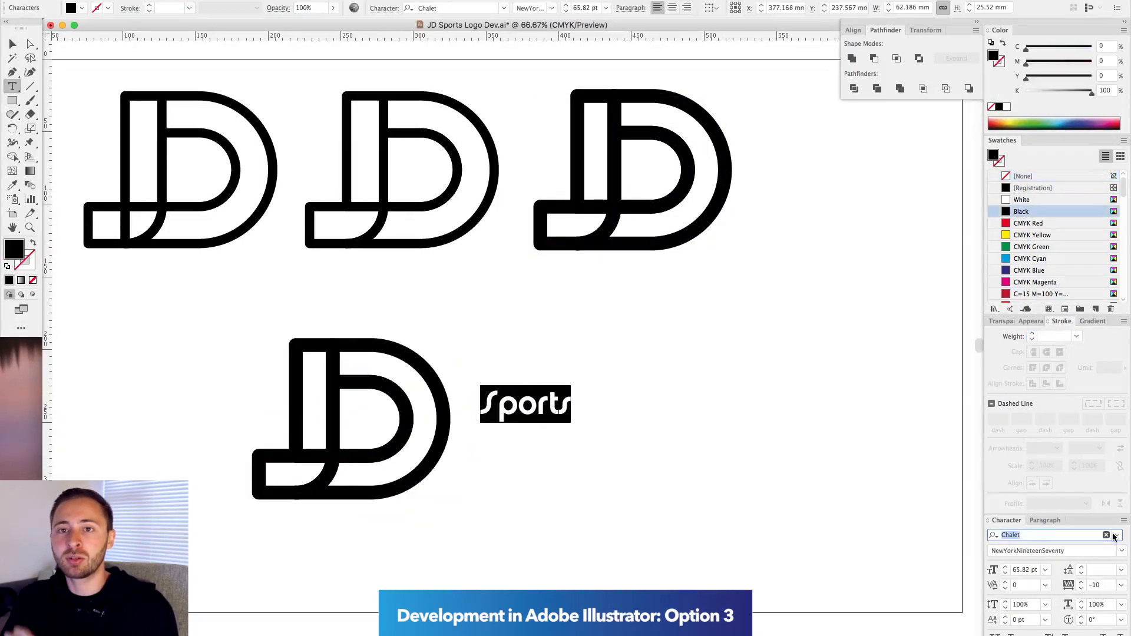
type("bt")
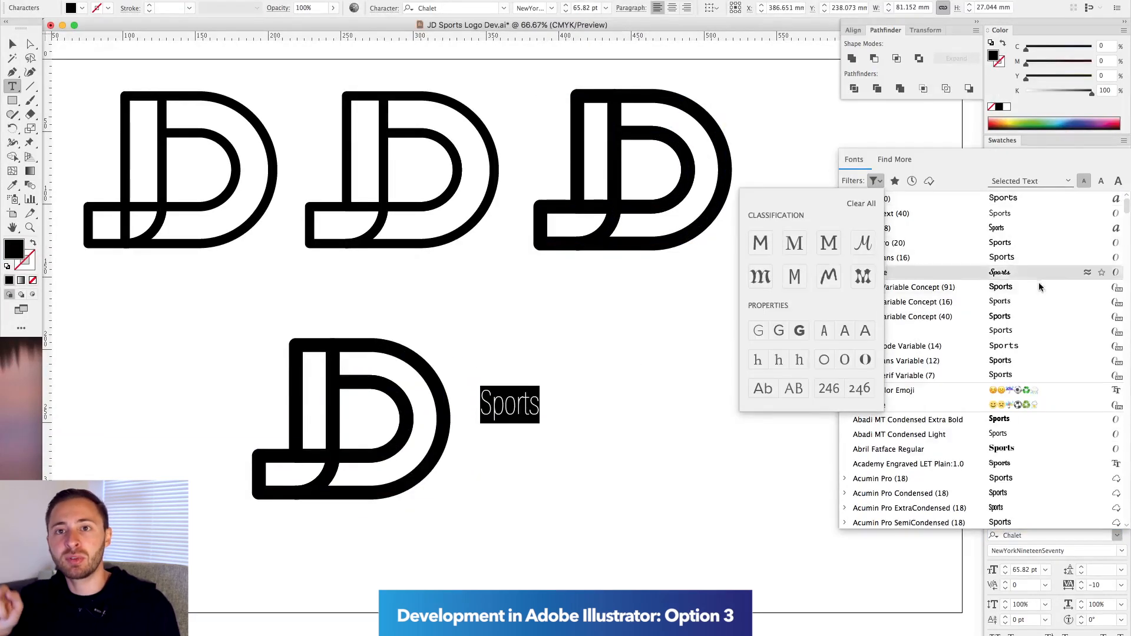
key("BackSpace")
key("BackSpace")
type("bra")
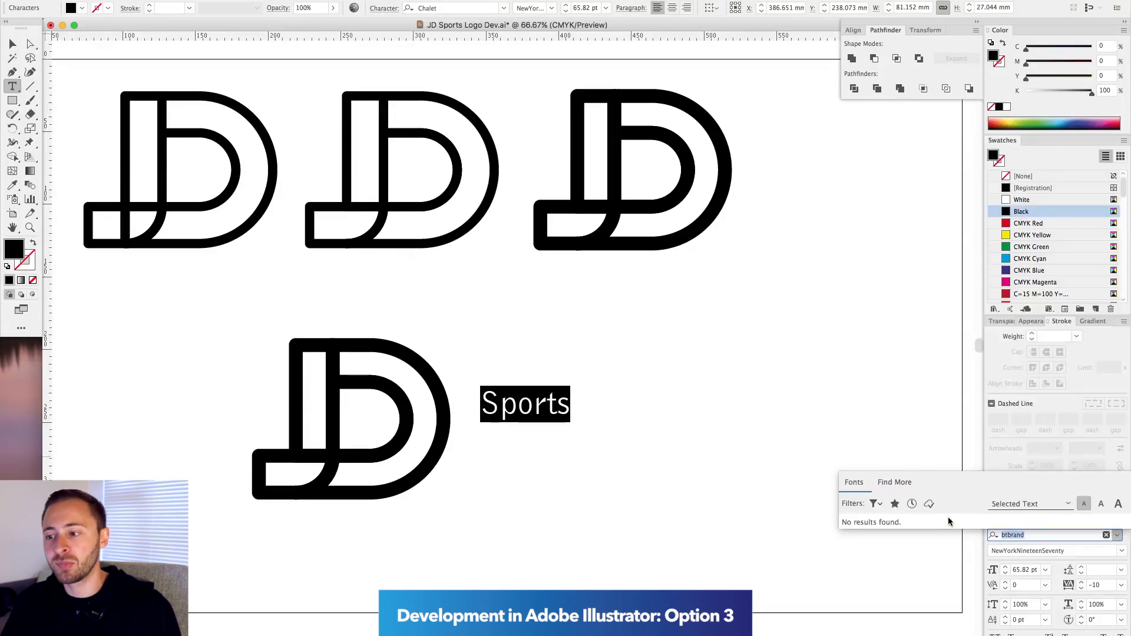
left_click(896, 376)
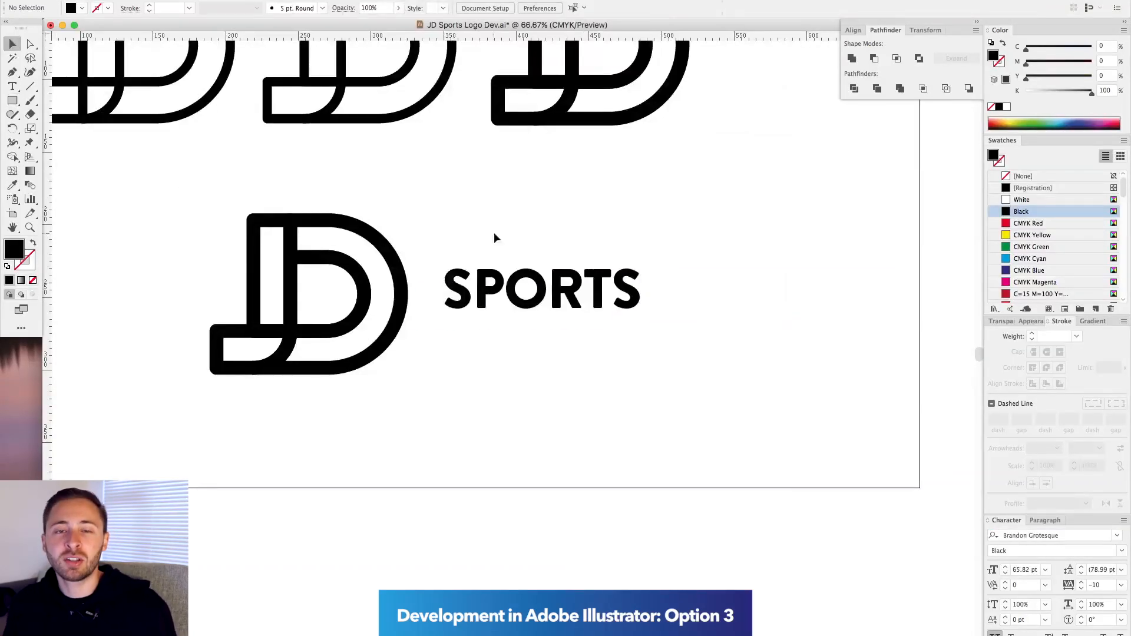
Move the SPORTS text closer to the JD monogram.
left_click_drag(513, 286, 374, 285)
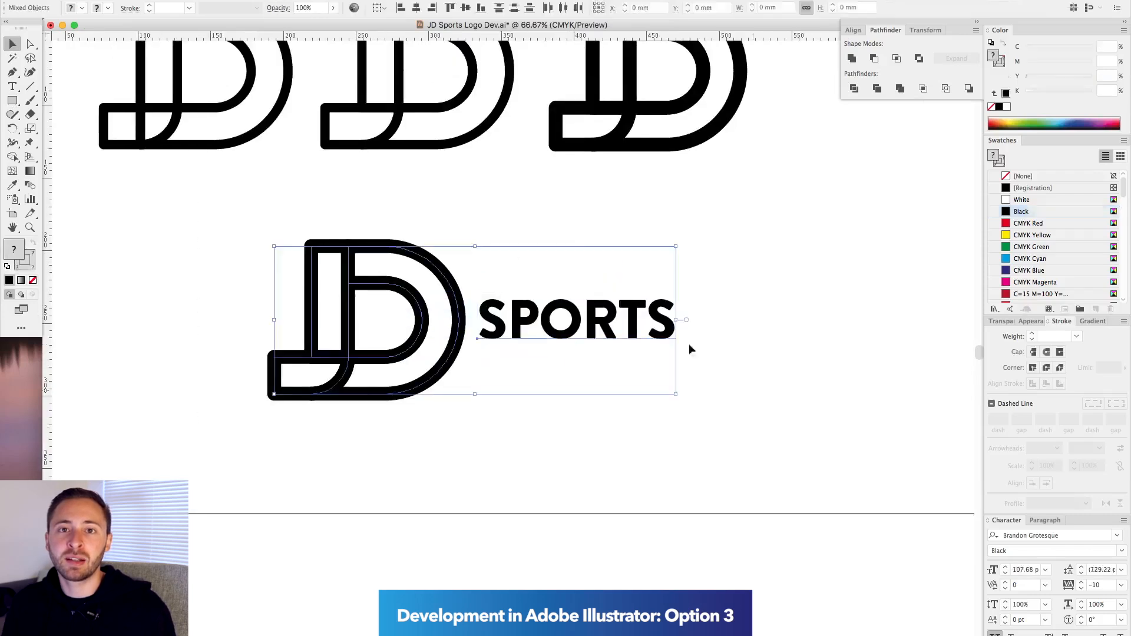
Enlarge the SPORTS text in the new artboard's lockup to 163.83 pt and place it beside the JD monogram.
key("super+minus")
key("super+minus")
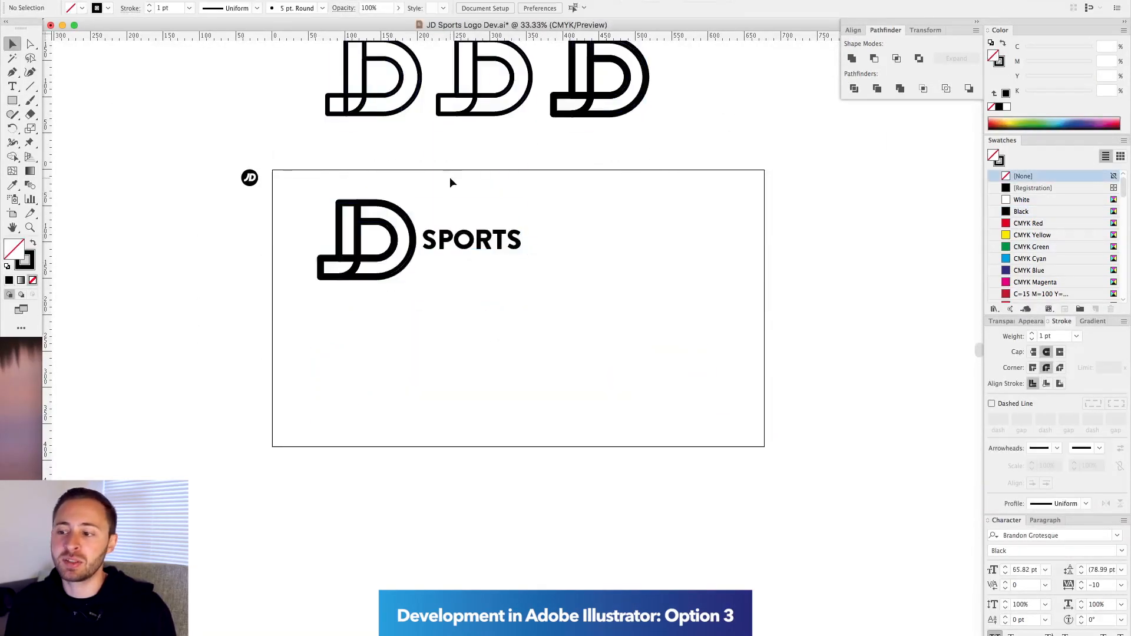
left_click_drag(521, 253, 407, 253)
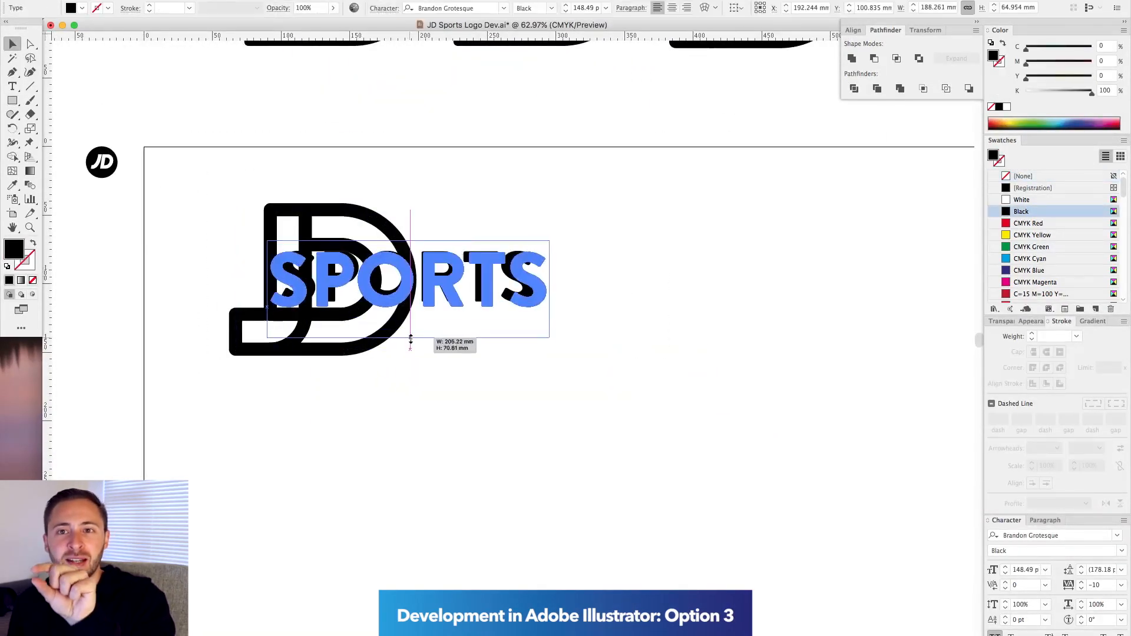
left_click_drag(411, 341, 410, 239)
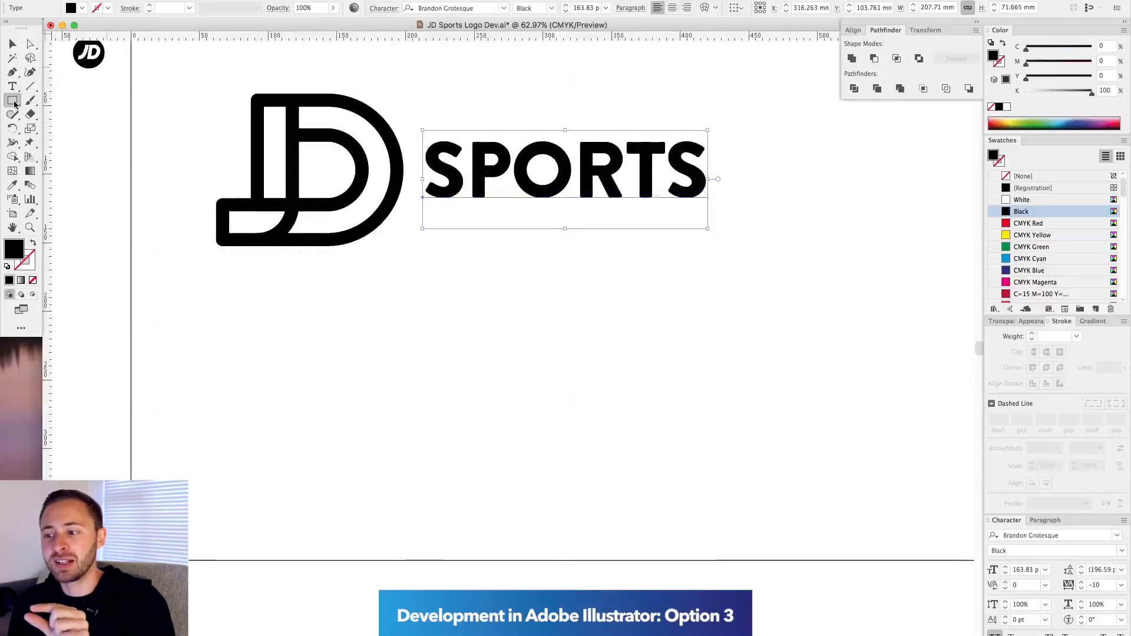
Place a black square about 147.6 mm wide behind the duplicated JD monogram and recolour the monogram's stroke White.
left_click(356, 108)
left_click_drag(356, 108, 318, 373)
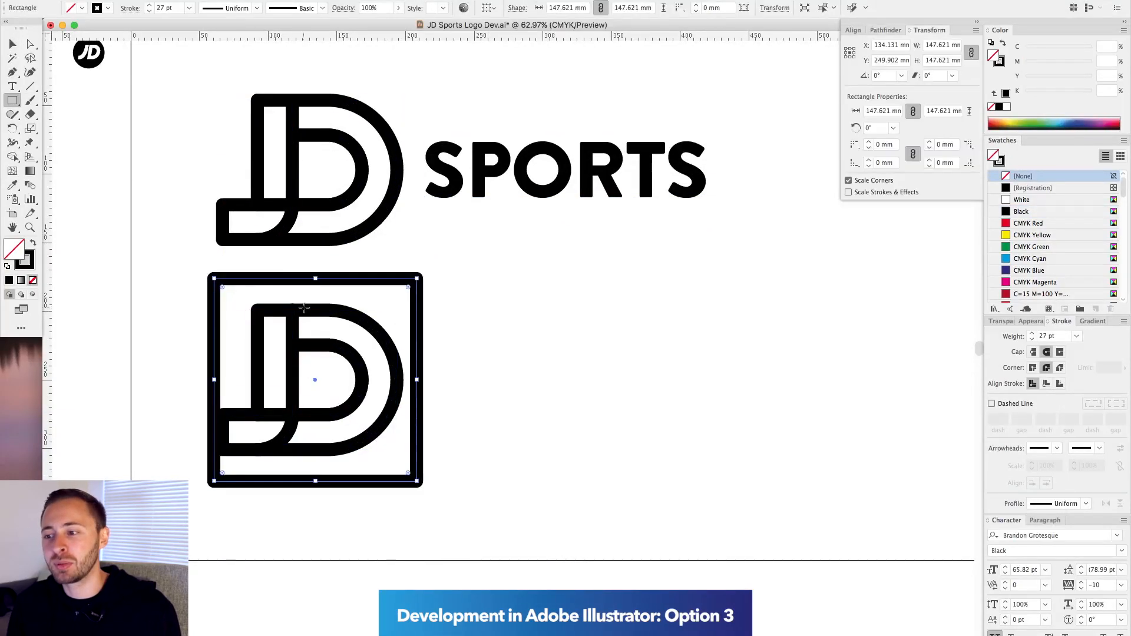
key("shift+x")
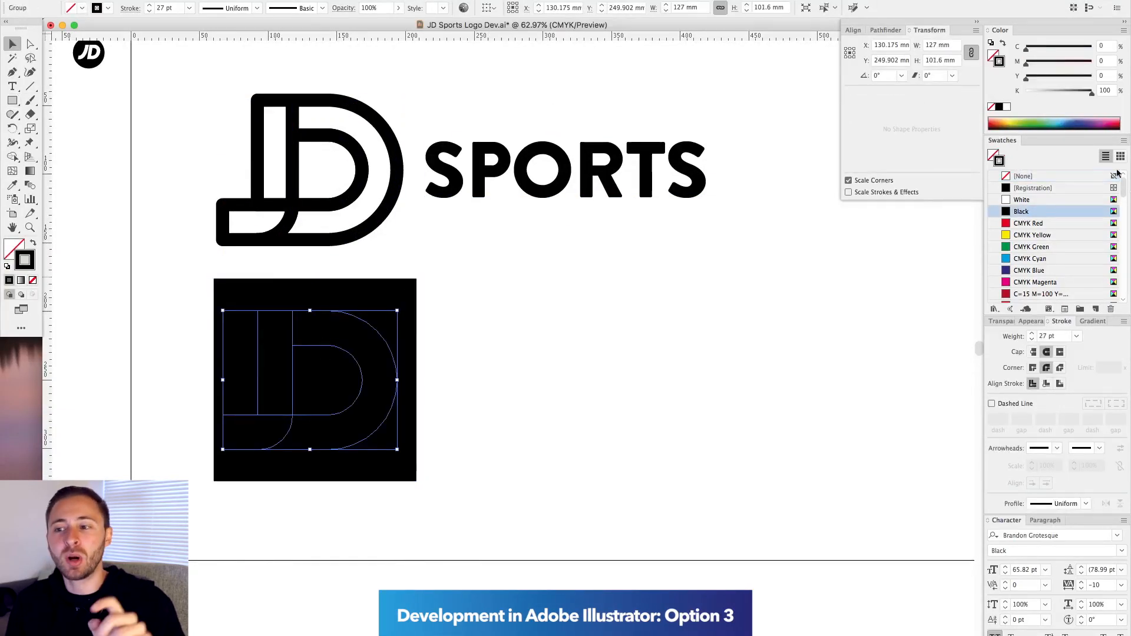
left_click(1022, 200)
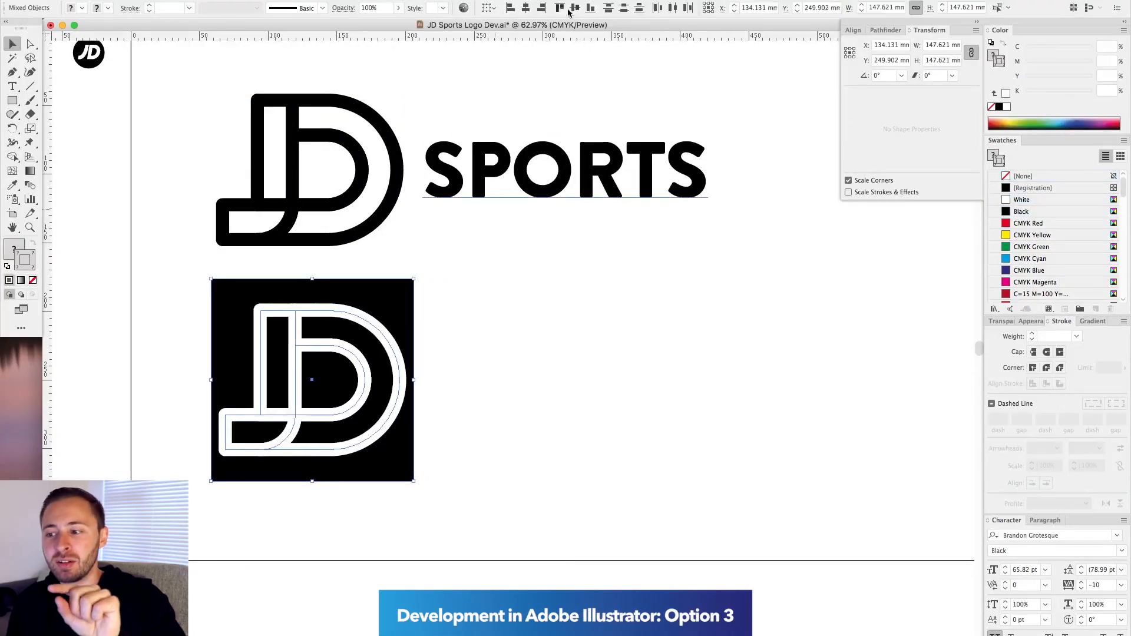
Narrow the white monogram's D by shifting the anchor points of its curved side inward.
left_click(361, 352)
key("super+y")
key("super+y")
left_click_drag(139, 232, 489, 503, "super")
key("super+y")
key("a")
left_click_drag(528, 206, 709, 541)
key("super+y")
key("Left")
key("Left")
key("Left")
key("Left")
key("Left")
key("Left")
key("Left")
key("Left")
key("Left")
key("Left")
key("Left")
key("Left")
key("Left")
key("Left")
key("Left")
key("Left")
key("Left")
key("Left")
key("Left")
key("Left")
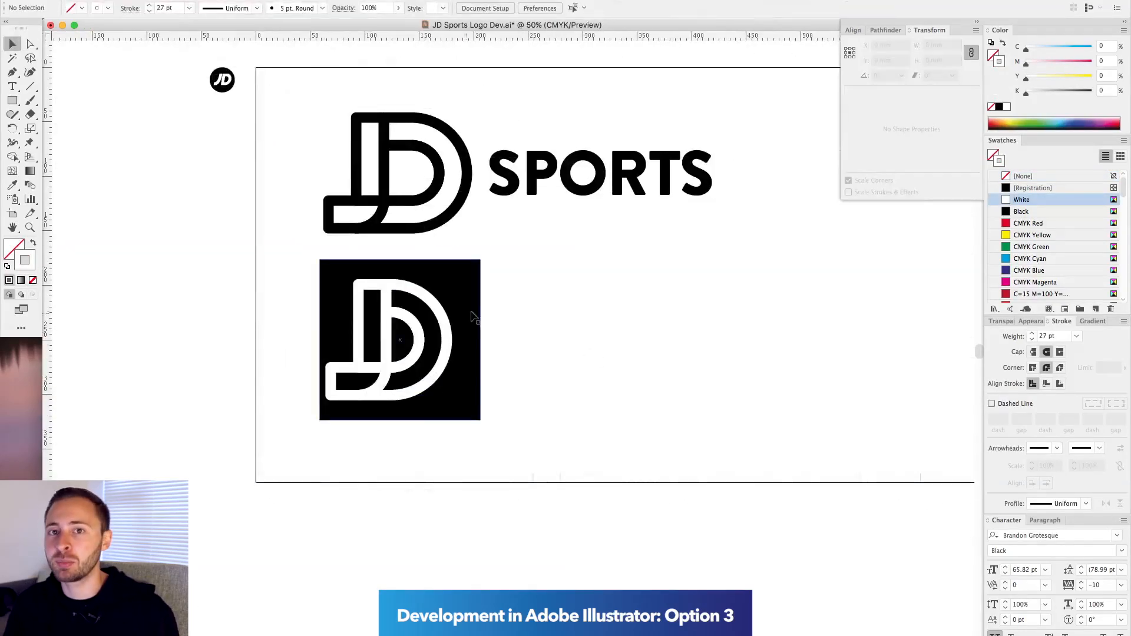
Enable scaling of strokes and effects, and reduce and reposition the square-badge SPORTS lockup at about 187 mm wide.
left_click(470, 296, "shift")
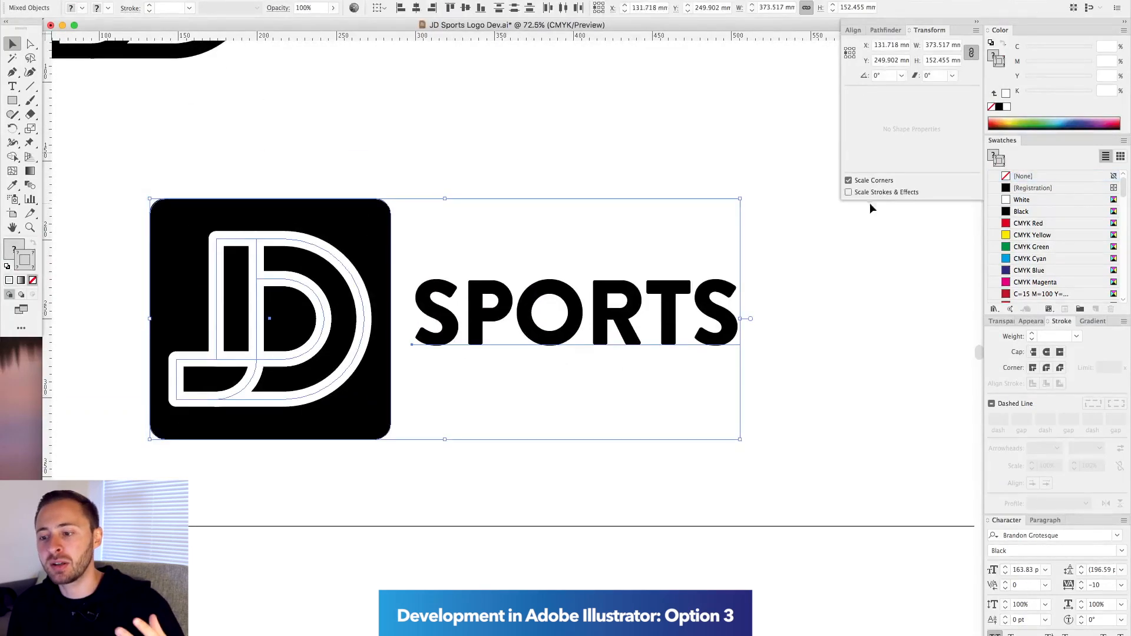
left_click(849, 192)
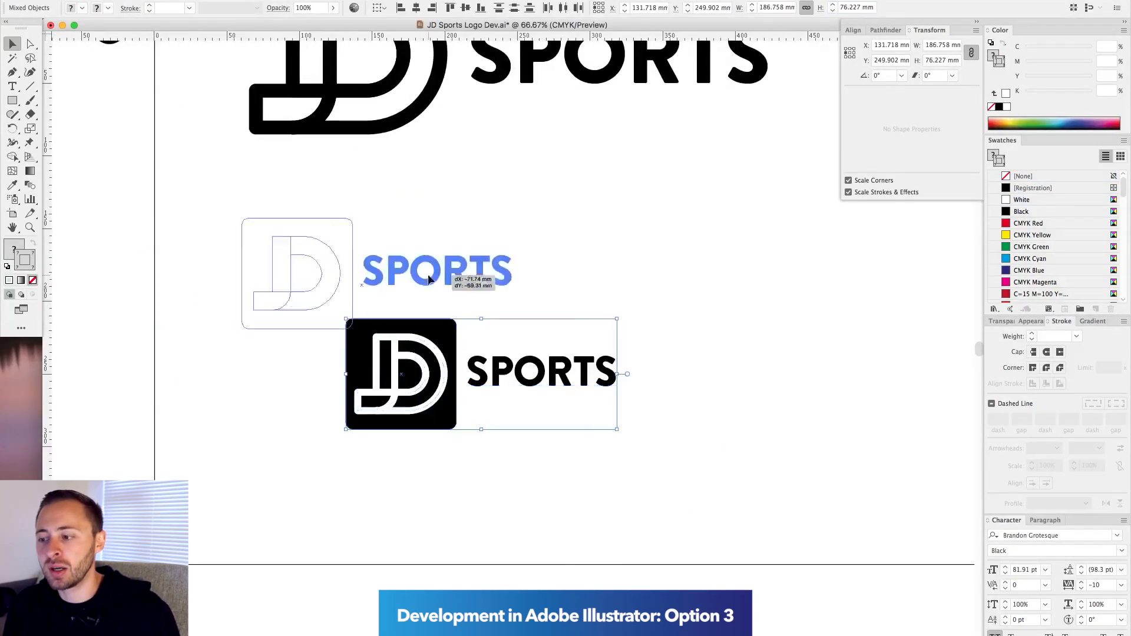
left_click_drag(432, 269, 352, 268)
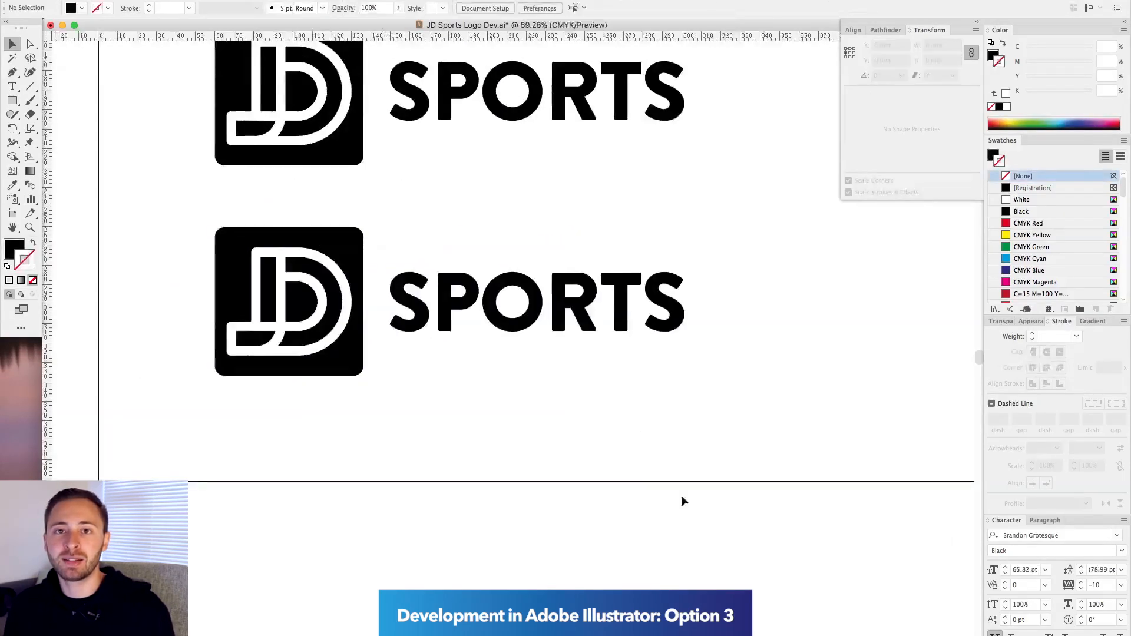
Turn the lower lockup's square badge into a black circle about 76 mm across behind the white monogram.
left_click(13, 100)
left_click(76, 126)
left_click_drag(215, 228, 358, 370)
left_click(236, 307)
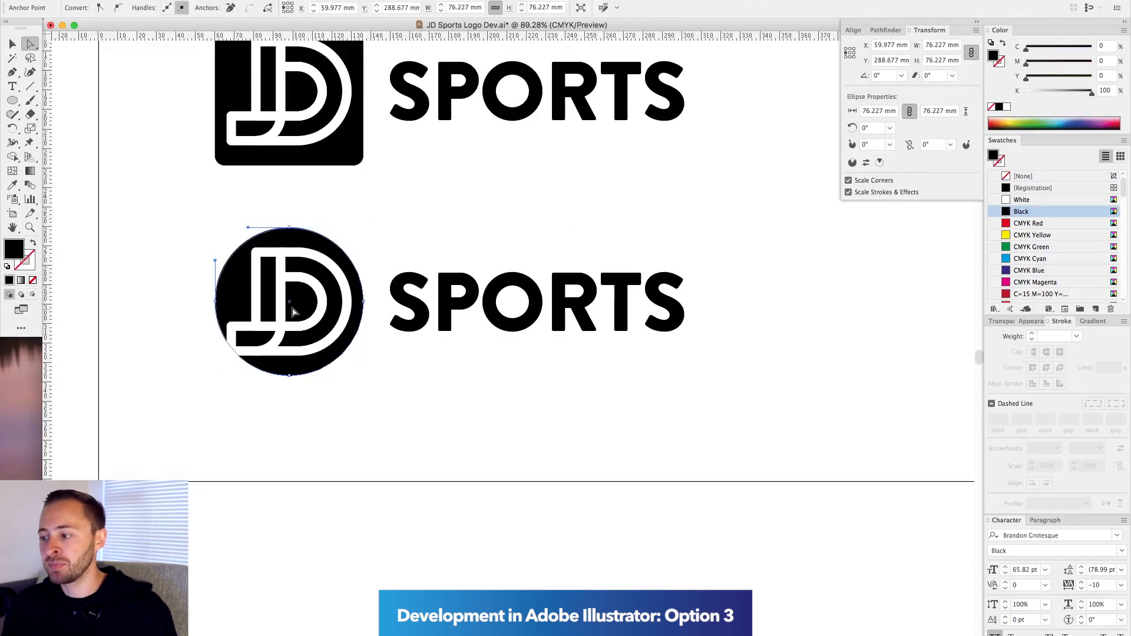
left_click(268, 242)
key("super+y")
left_click(352, 238)
key("super+y")
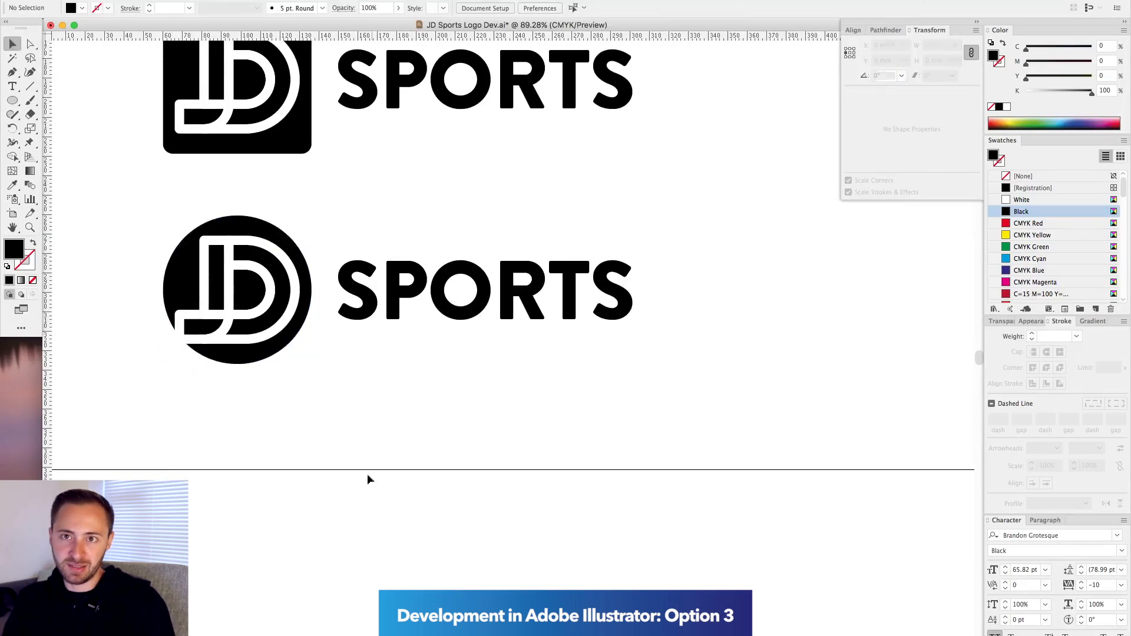
Shrink the monogram to fit inside the circular badge and enlarge the SPORTS text beside it.
left_click_drag(392, 283, 273, 283)
left_click_drag(367, 351, 367, 370)
left_click_drag(367, 248, 367, 231)
left_click_drag(366, 370, 367, 380)
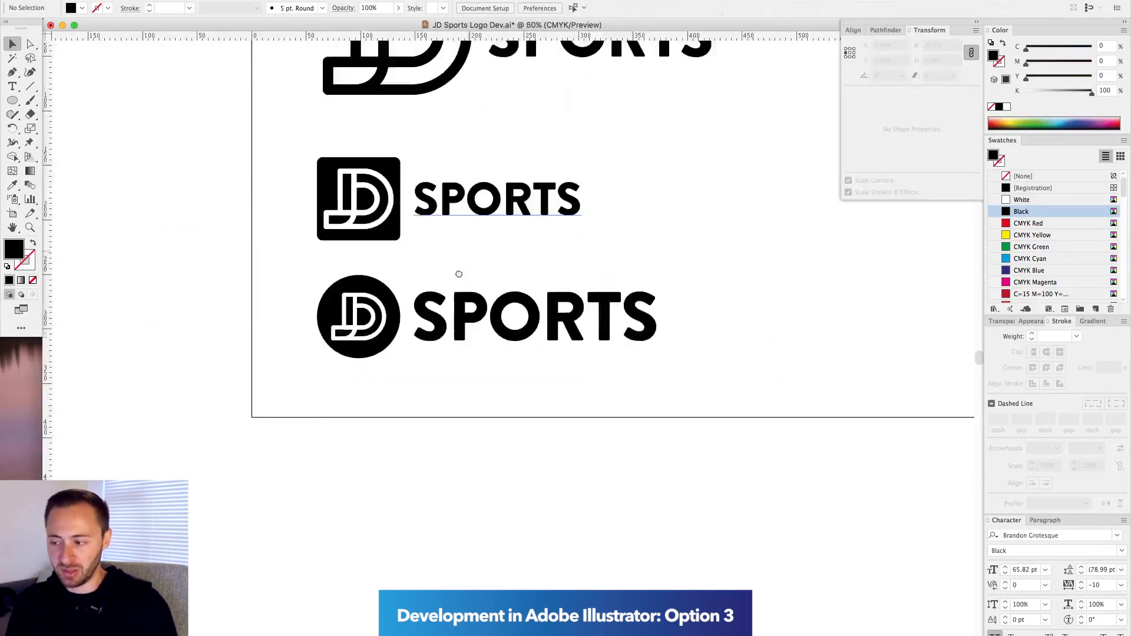
Slightly round the outer lower-left corner of the J's foot in the circular badge.
left_click_drag(121, 247, 713, 454)
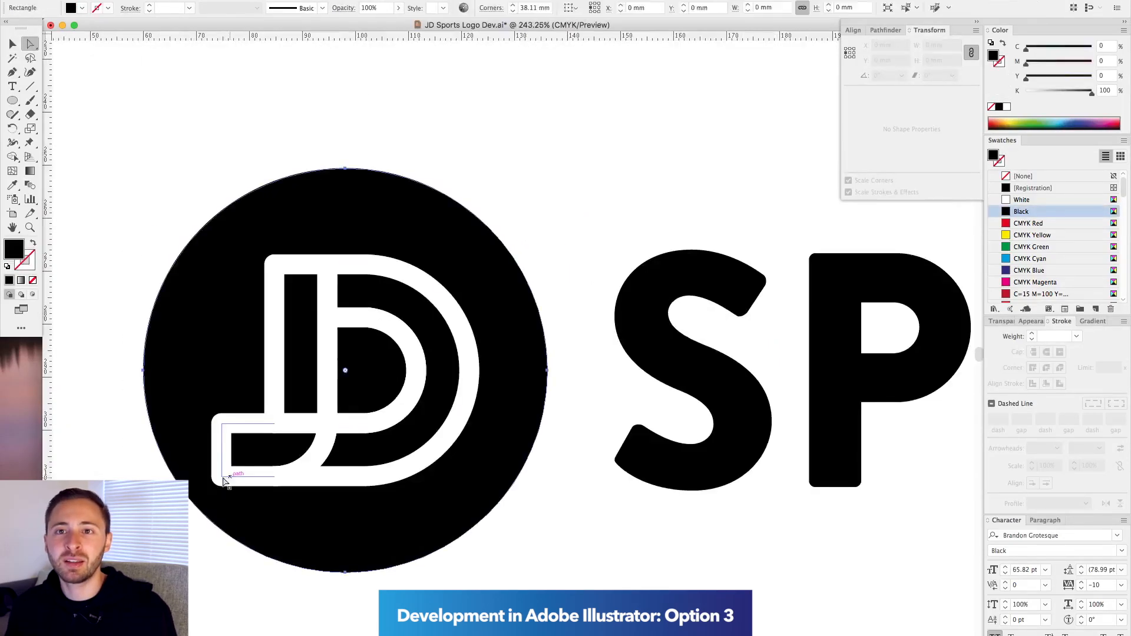
left_click(223, 478)
left_click_drag(231, 467, 238, 460)
key("super+shift+a")
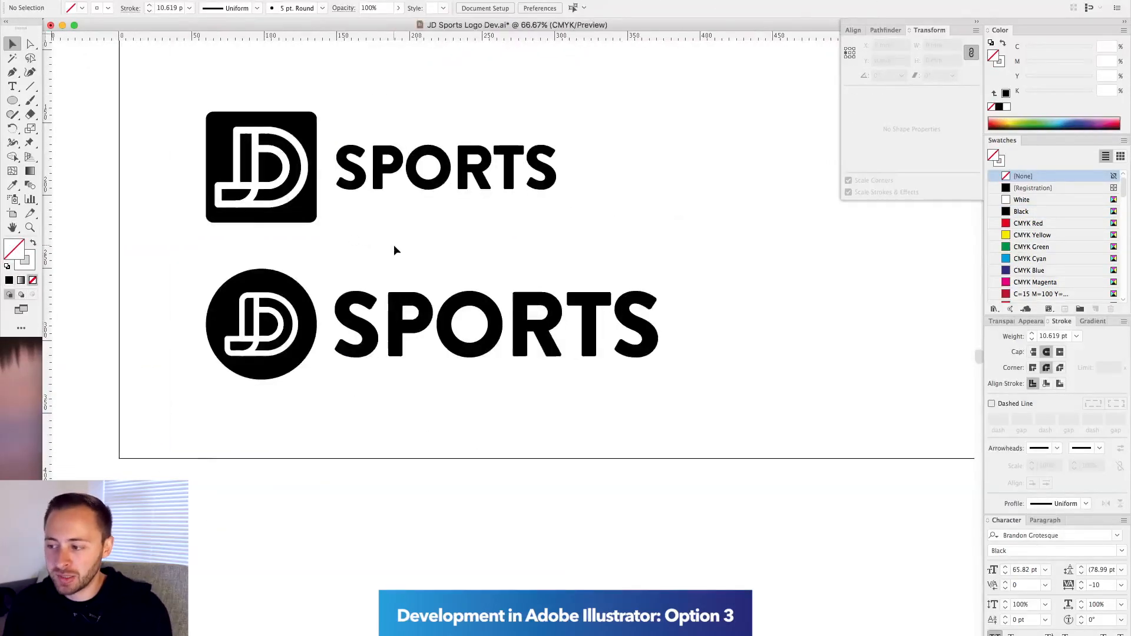
Try reducing the SPORTS text beside the circular badge to 151.73 pt.
left_click(473, 336)
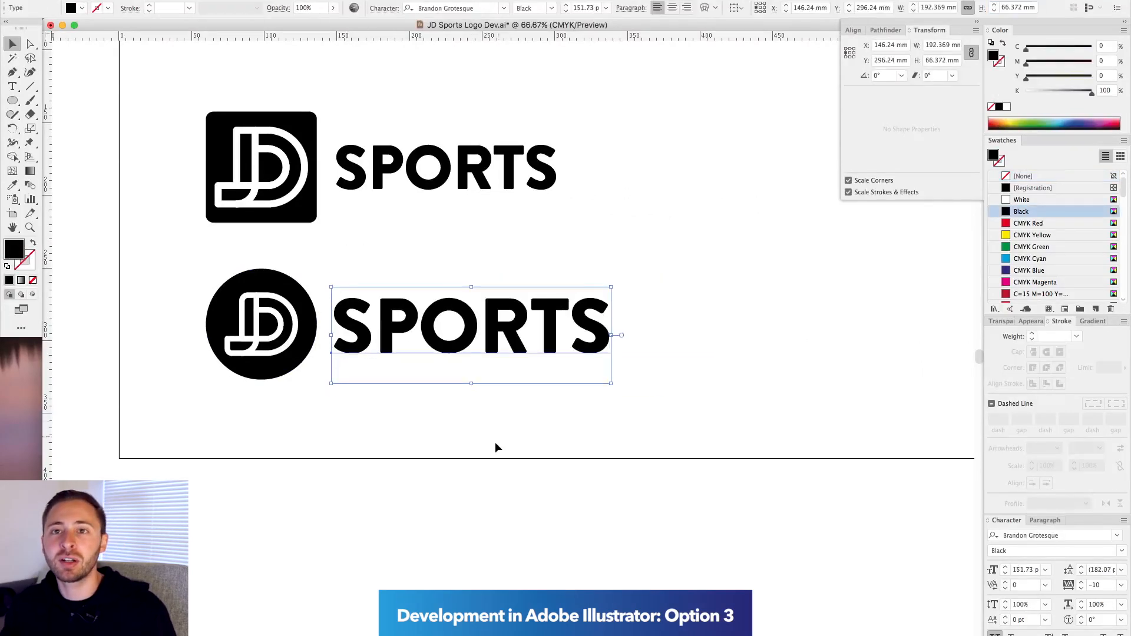
scroll(471, 401, "up", 2)
double_click(435, 349)
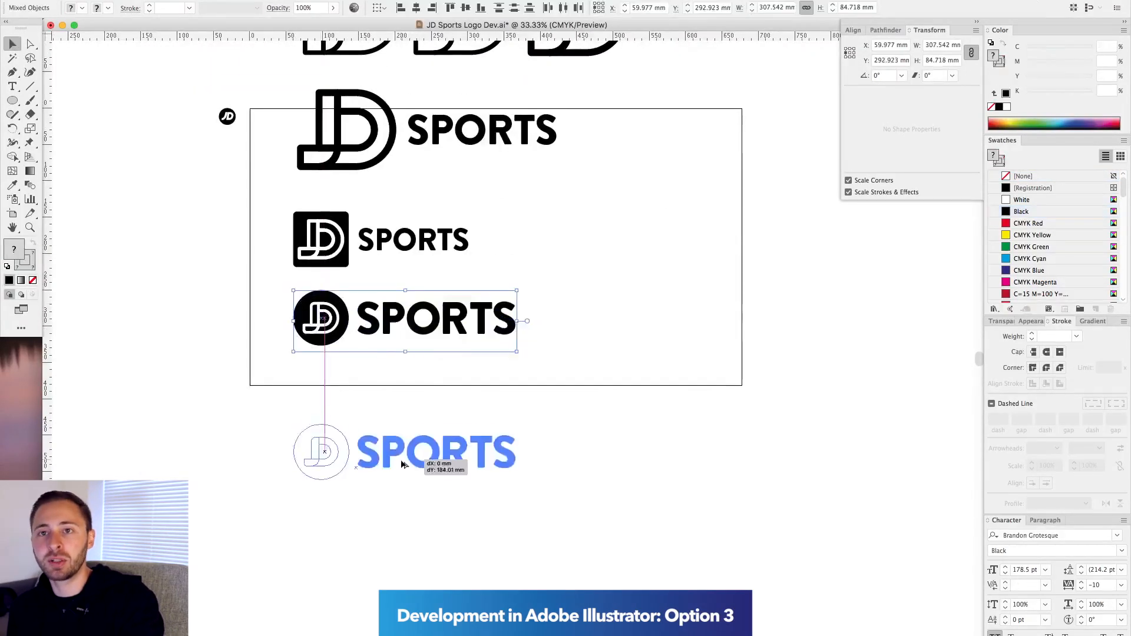
Build a sharp-cornered square-badge version of the lockup below the circular one, enlarging its JD monogram to about 44 mm wide.
scroll(398, 234, "up", 3)
left_click(250, 293)
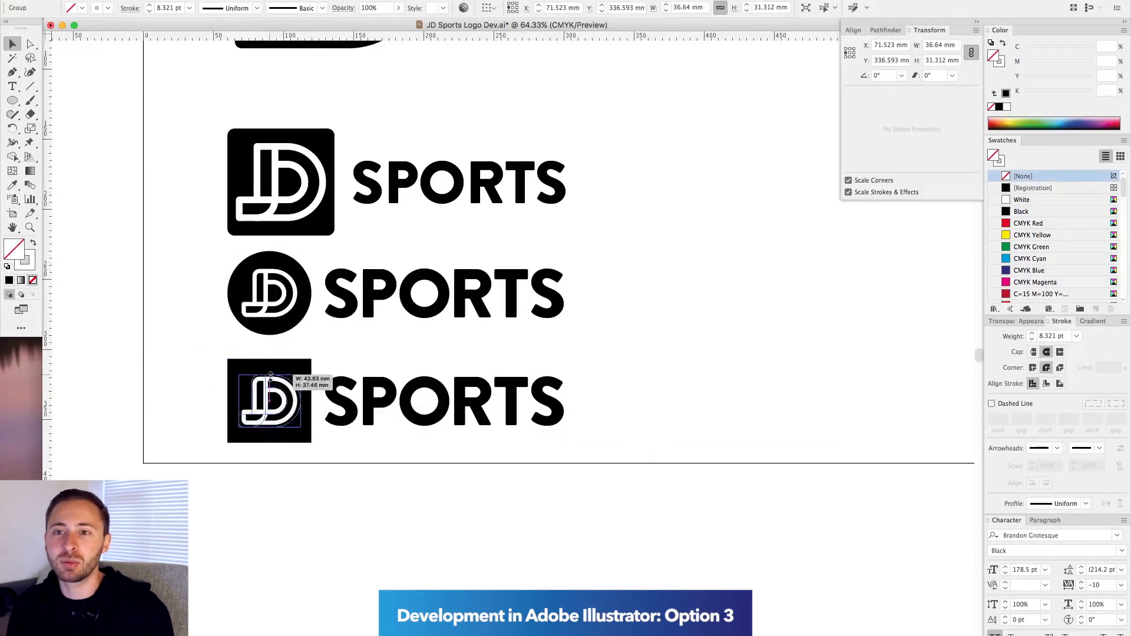
left_click(450, 371)
left_click_drag(450, 371, 439, 372)
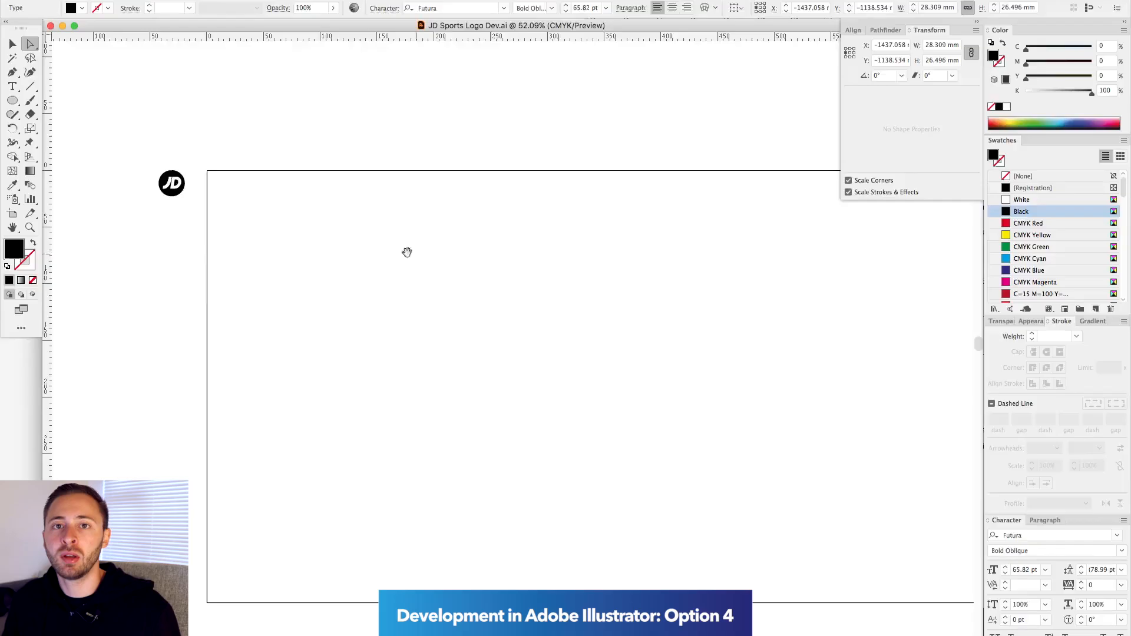
Add JD and jd as sample lettering on the empty artboard.
scroll(406, 252, "up", 3)
left_click(510, 318)
type("JD")
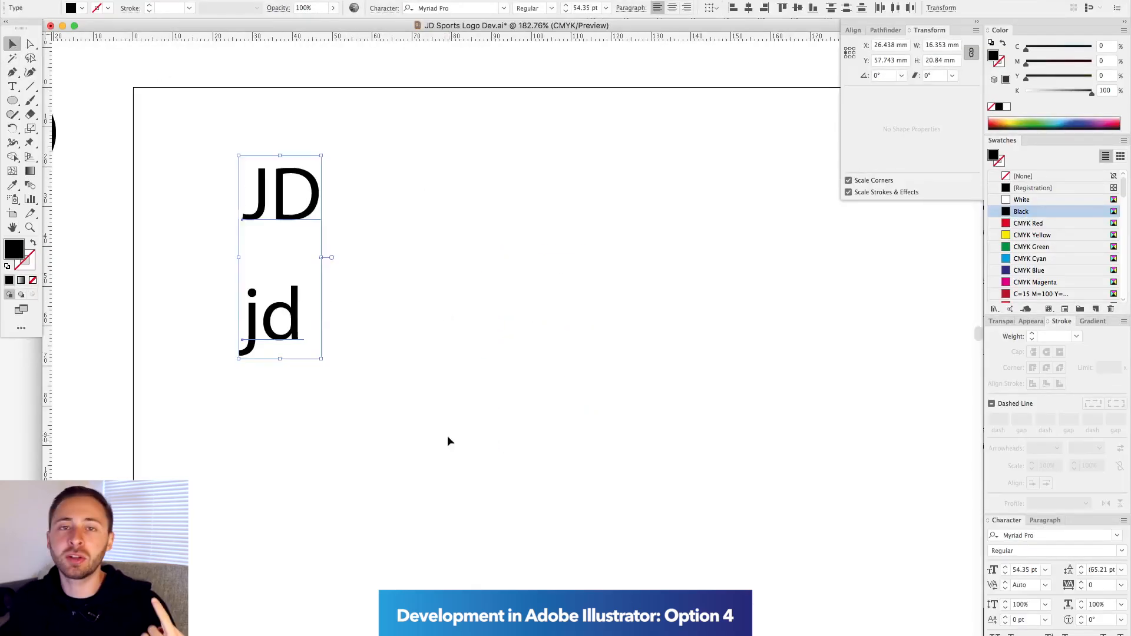
Filter the fonts to the Script class and set the JD and jd samples in Black Jack.
left_click(1117, 536)
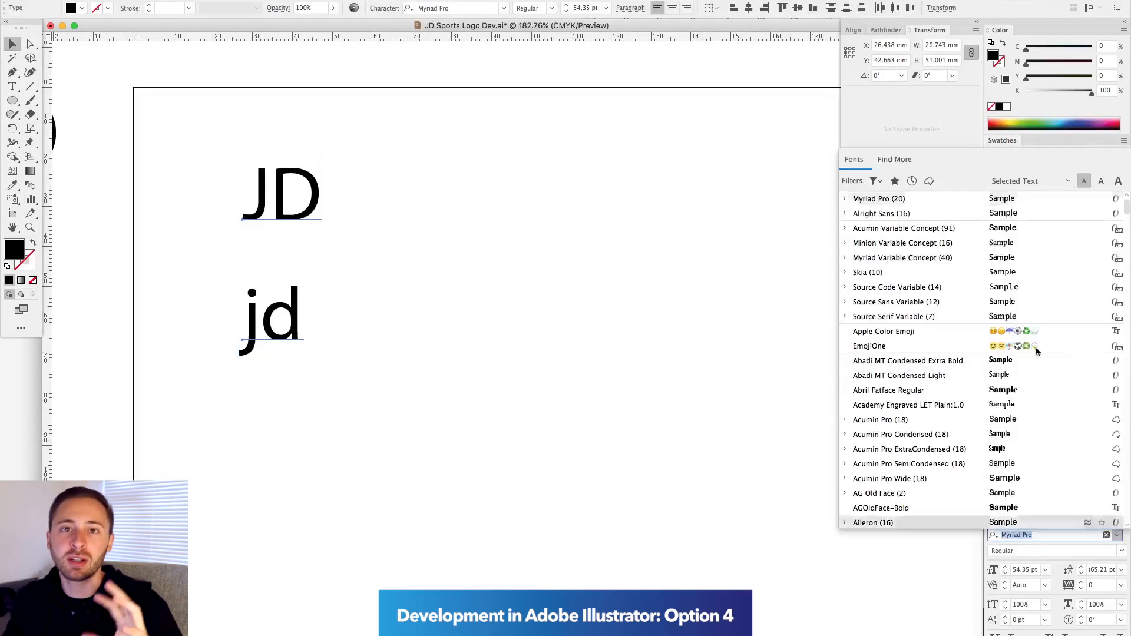
left_click(876, 181)
left_click(866, 242)
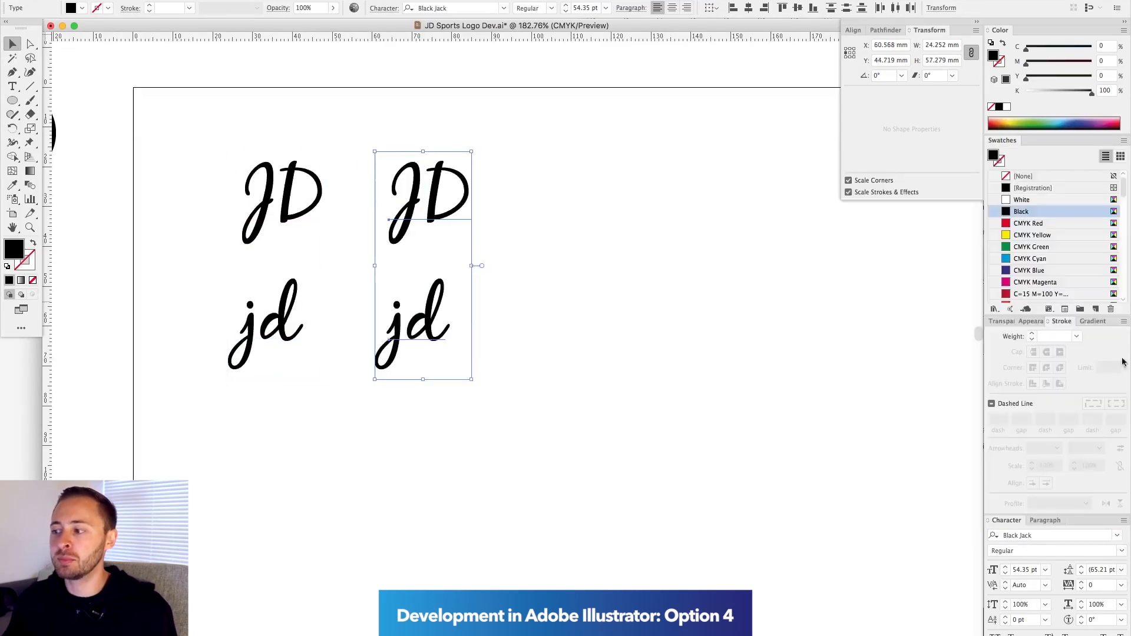
Preview script fonts on the second JD and jd pair and set it in Milkshake.
left_click(1117, 536)
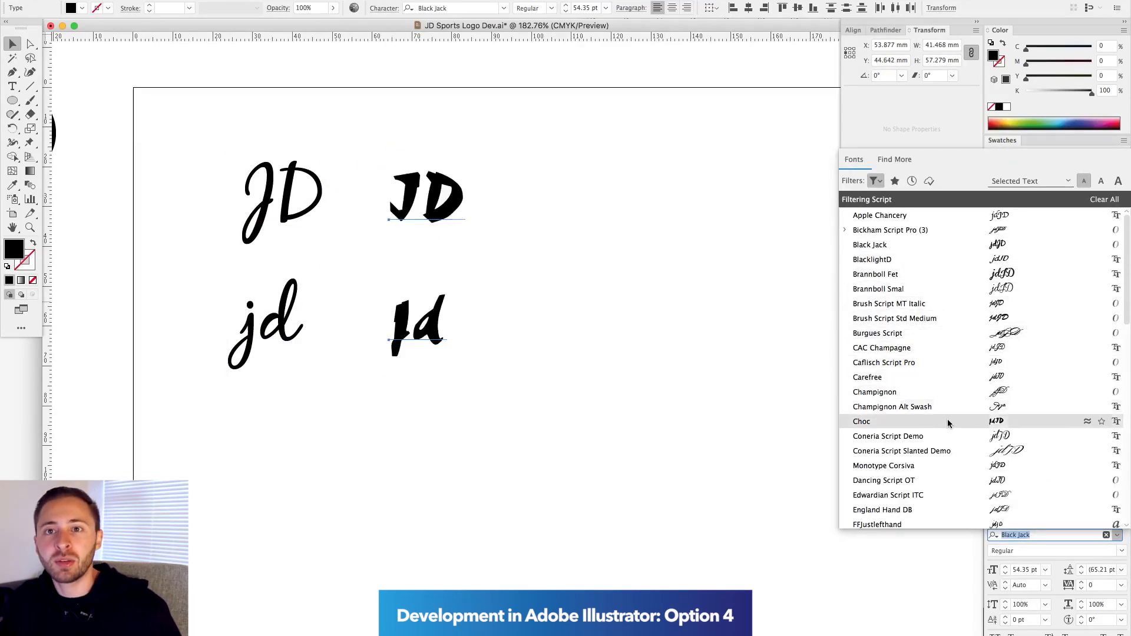
scroll(951, 446, "down", 2)
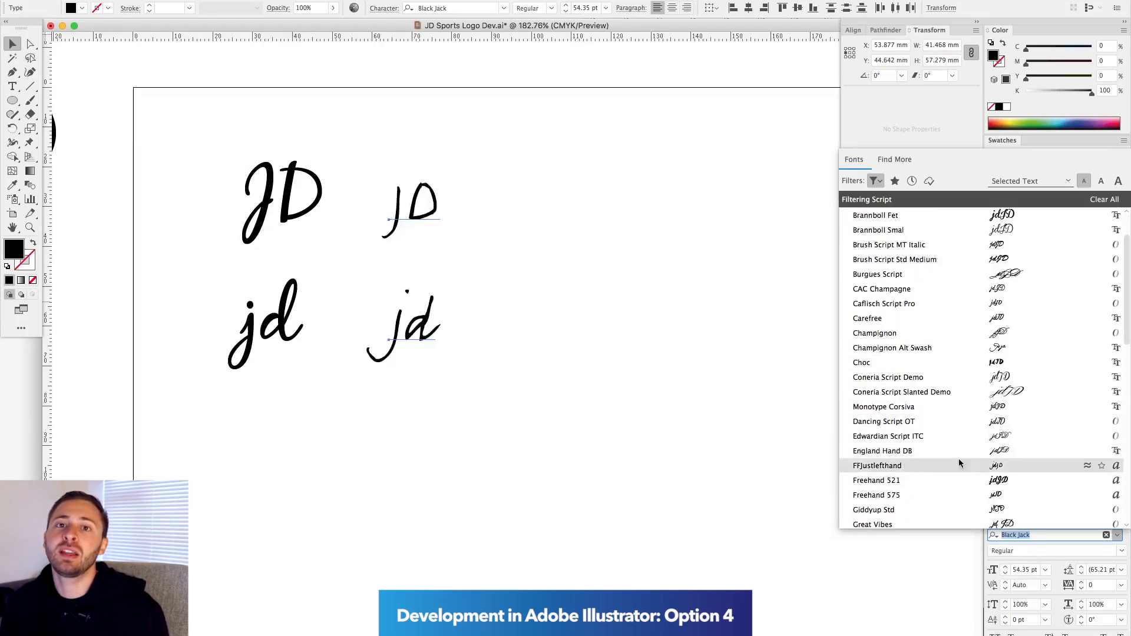
scroll(959, 461, "down", 3)
scroll(916, 383, "down", 1)
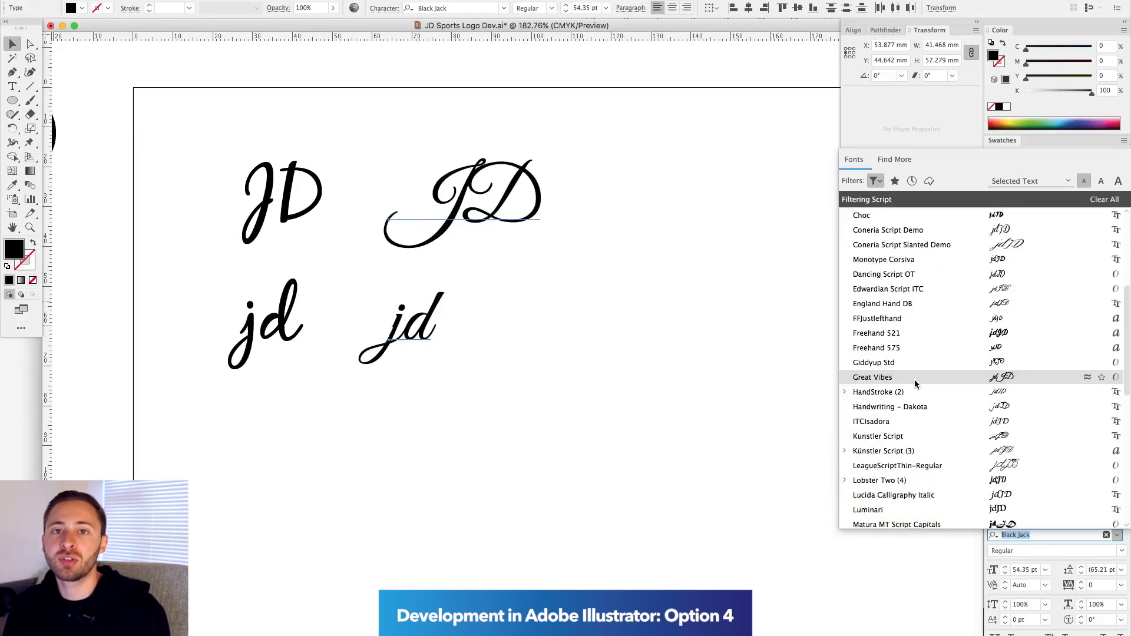
scroll(904, 450, "down", 6)
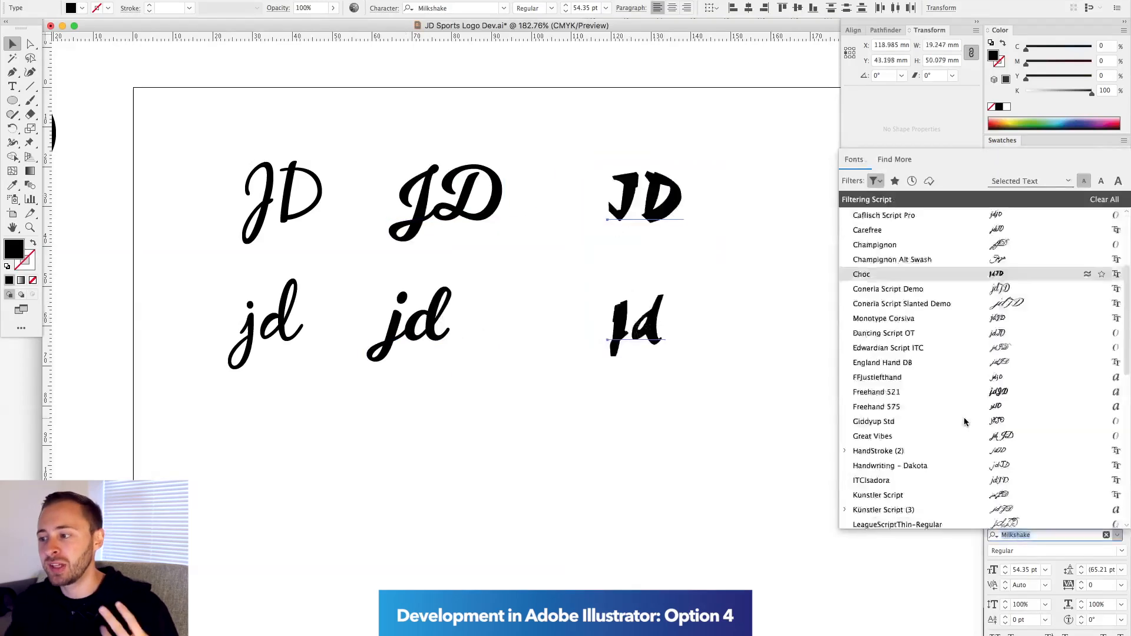
Try further script fonts on a third copy of the JD and jd samples.
scroll(904, 330, "down", 3)
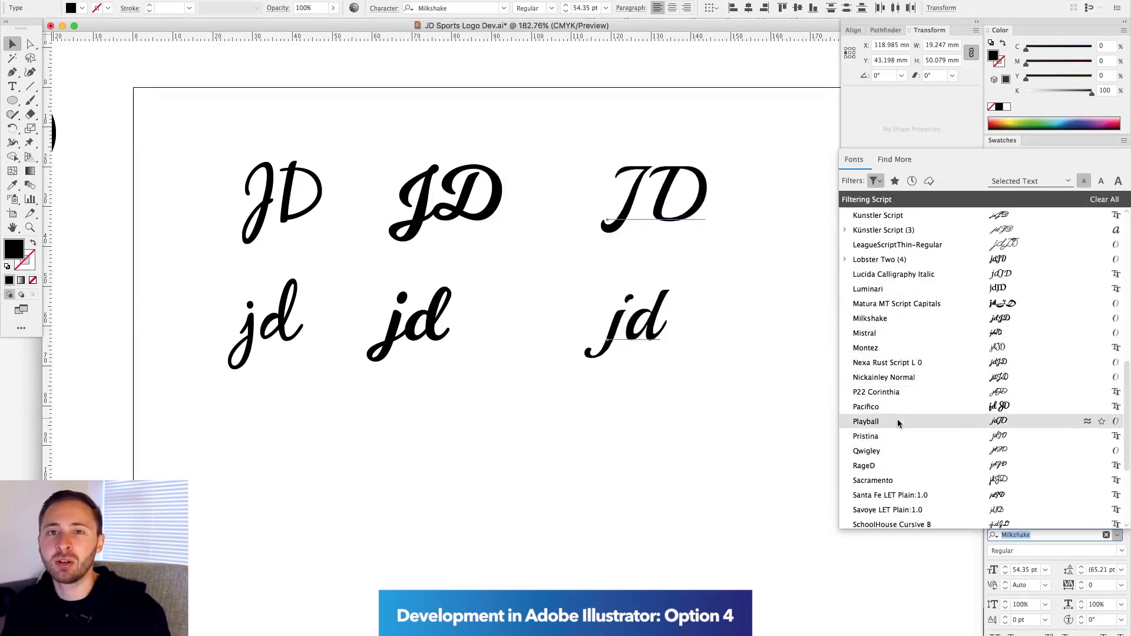
scroll(893, 471, "down", 4)
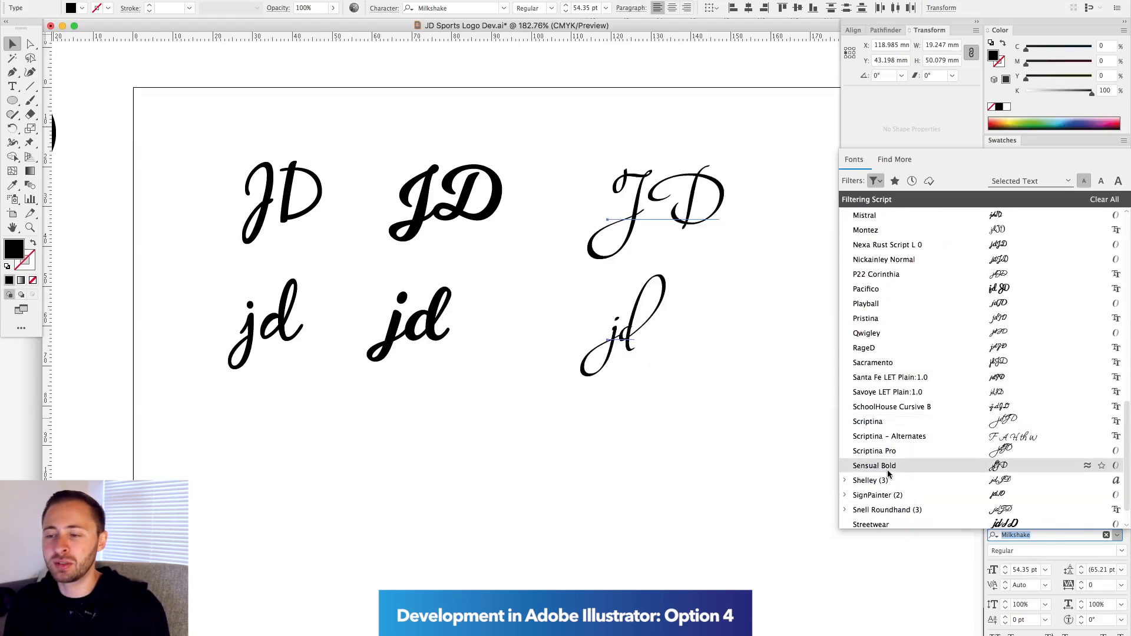
scroll(875, 463, "down", 1)
key("Escape")
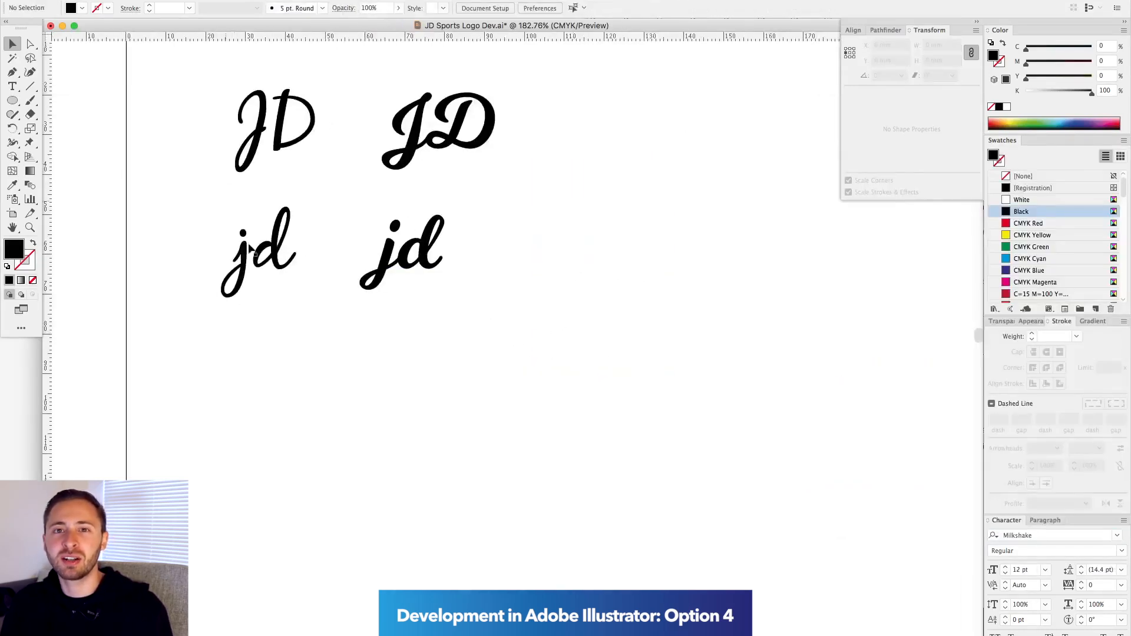
Enlarge the black circle behind the white Black Jack jd proportionally from its centre.
scroll(635, 150, "up", 3)
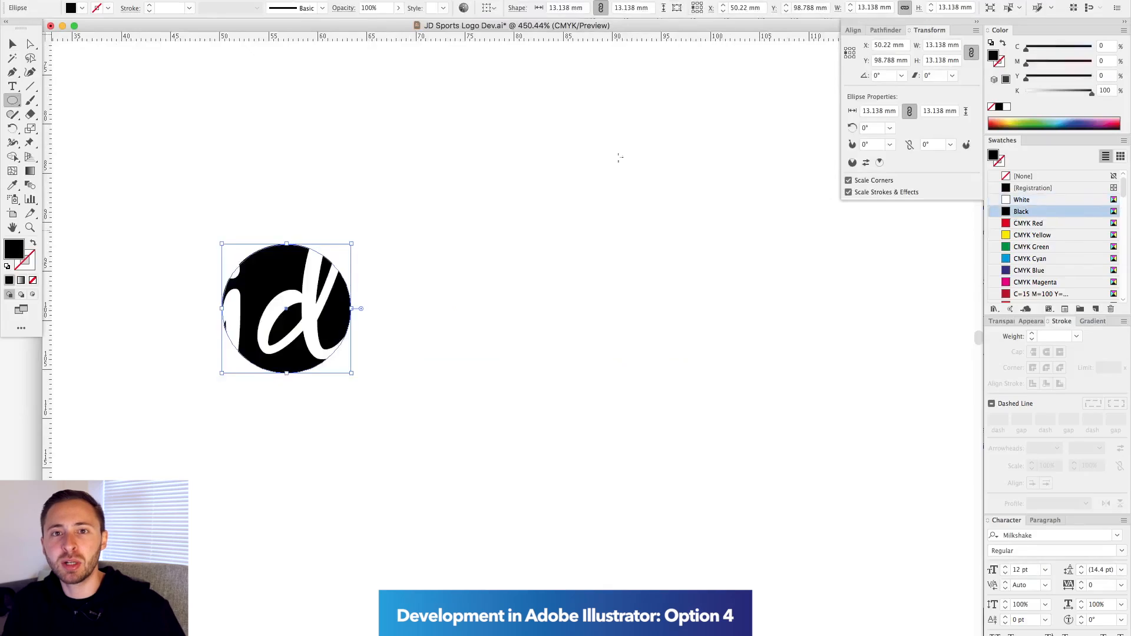
left_click_drag(298, 245, 299, 176)
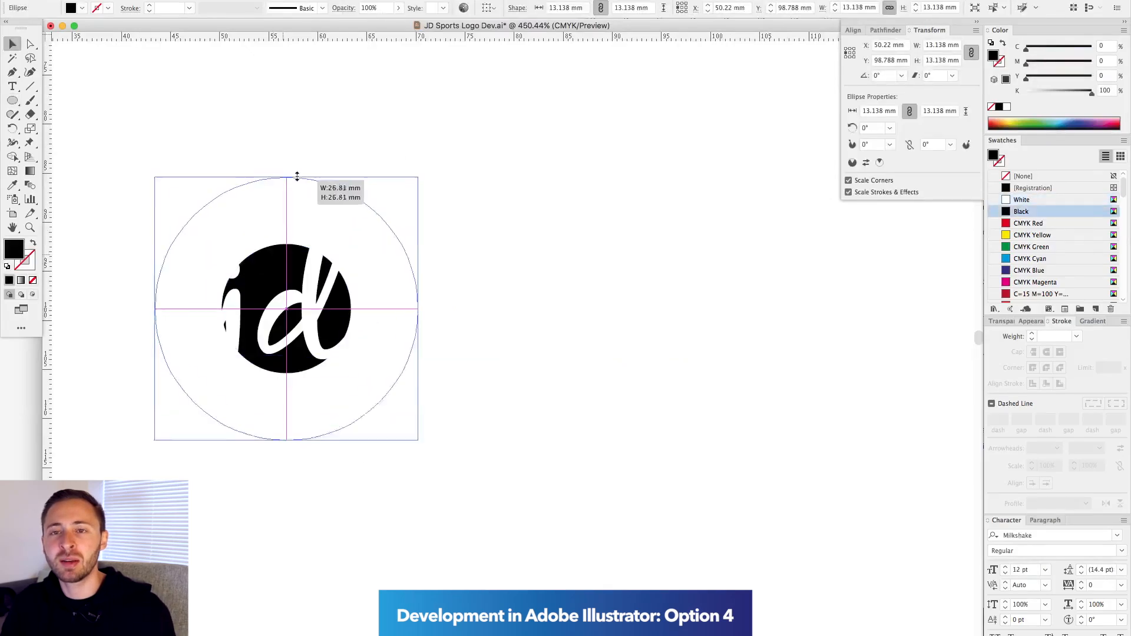
left_click_drag(430, 173, 406, 189)
left_click(423, 307)
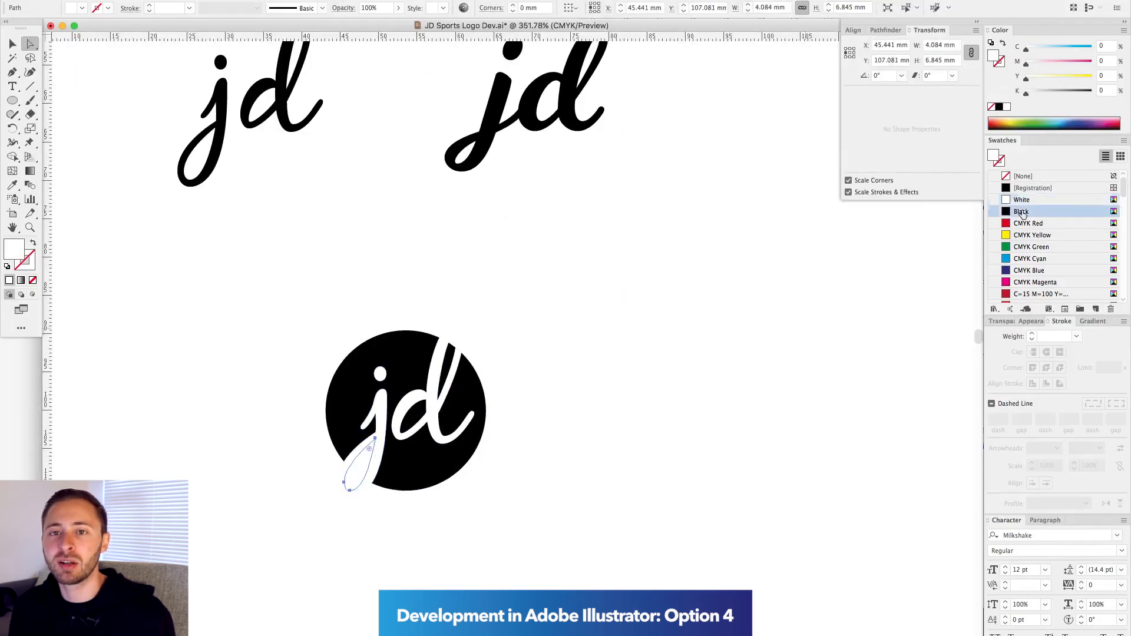
Fill the parts of the j's tail and the d's ascender that extend beyond the circle with Black.
left_click(1022, 213)
left_click(508, 318)
left_click(1022, 211)
scroll(471, 330, "down", 3)
Create a second circular badge with the bolder Milkshake jd in white, scaling the lettering to about 20 mm wide.
key("v")
left_click_drag(362, 202, 542, 406)
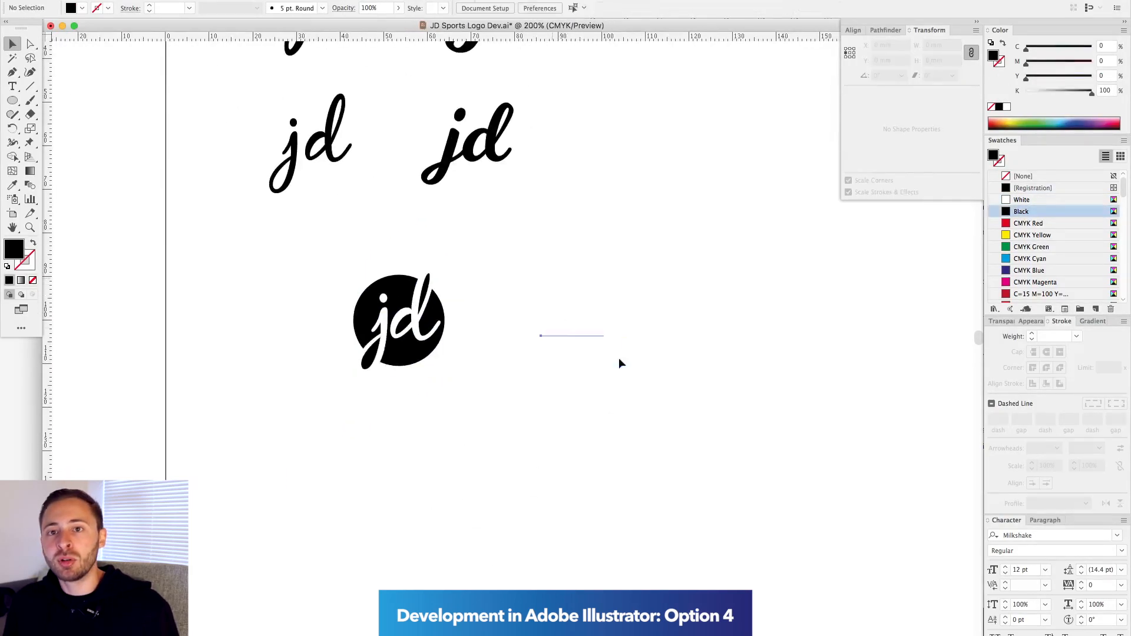
left_click_drag(621, 188, 554, 327)
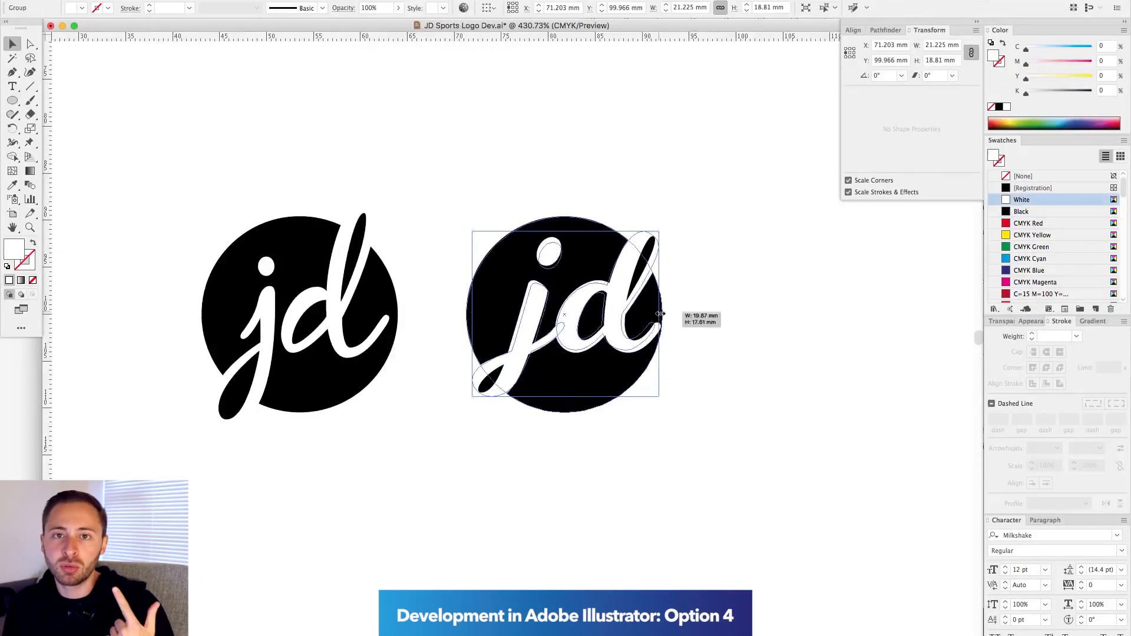
left_click_drag(672, 316, 661, 317)
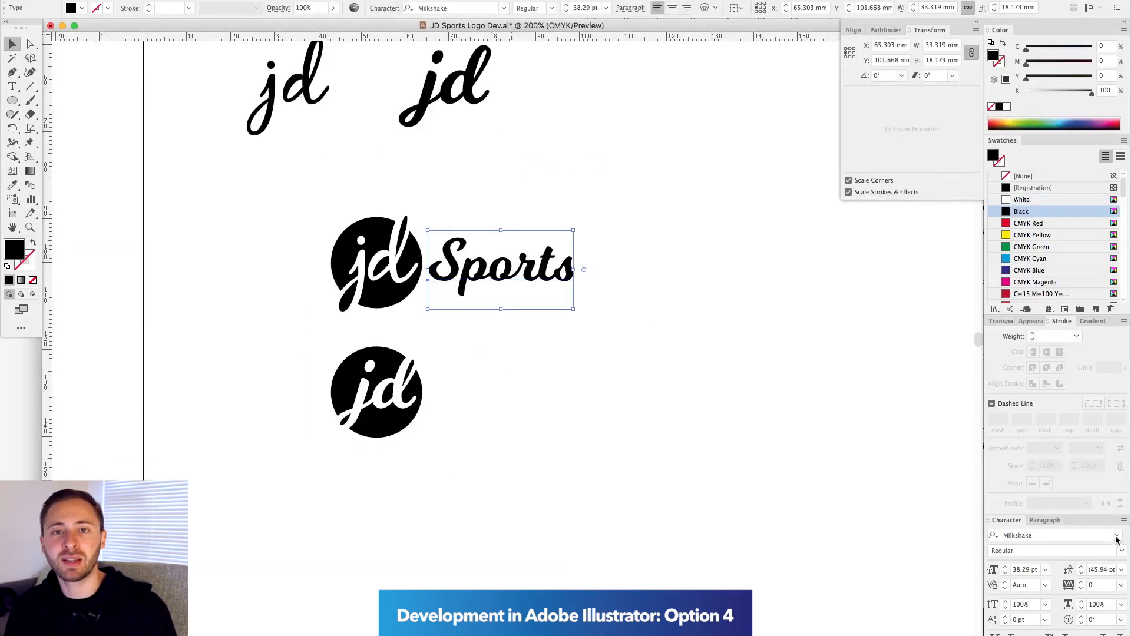
Clear the Script font filter, set the Sports text in Intro Bold Caps and place it beneath the first circular jd badge.
left_click(1118, 535)
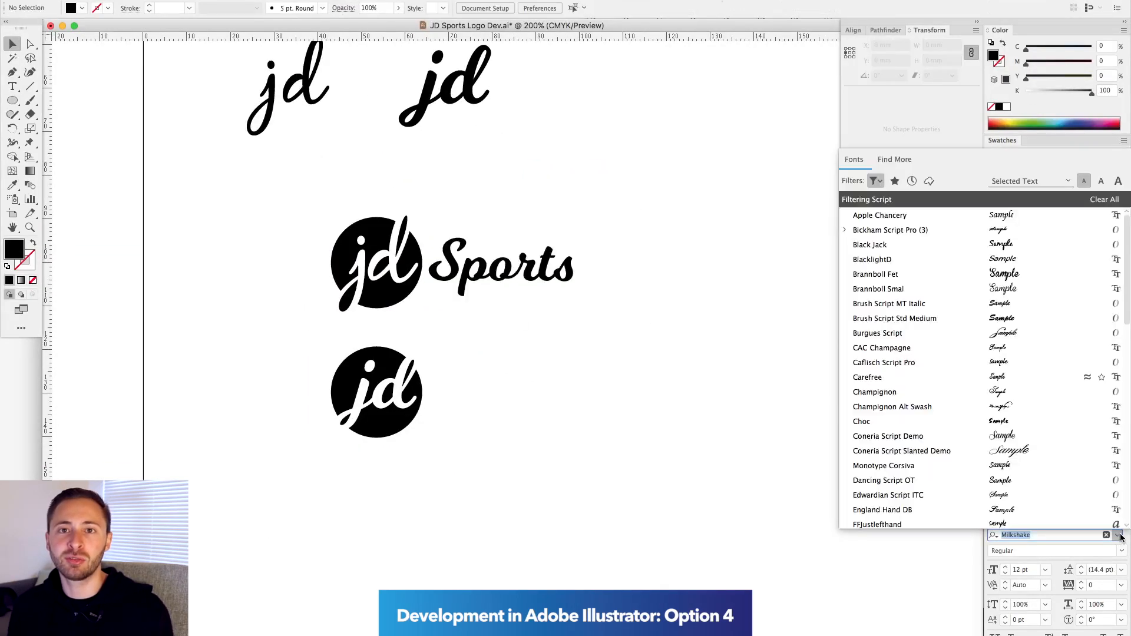
left_click(876, 180)
left_click(864, 202)
left_click(501, 265)
left_click(1118, 535)
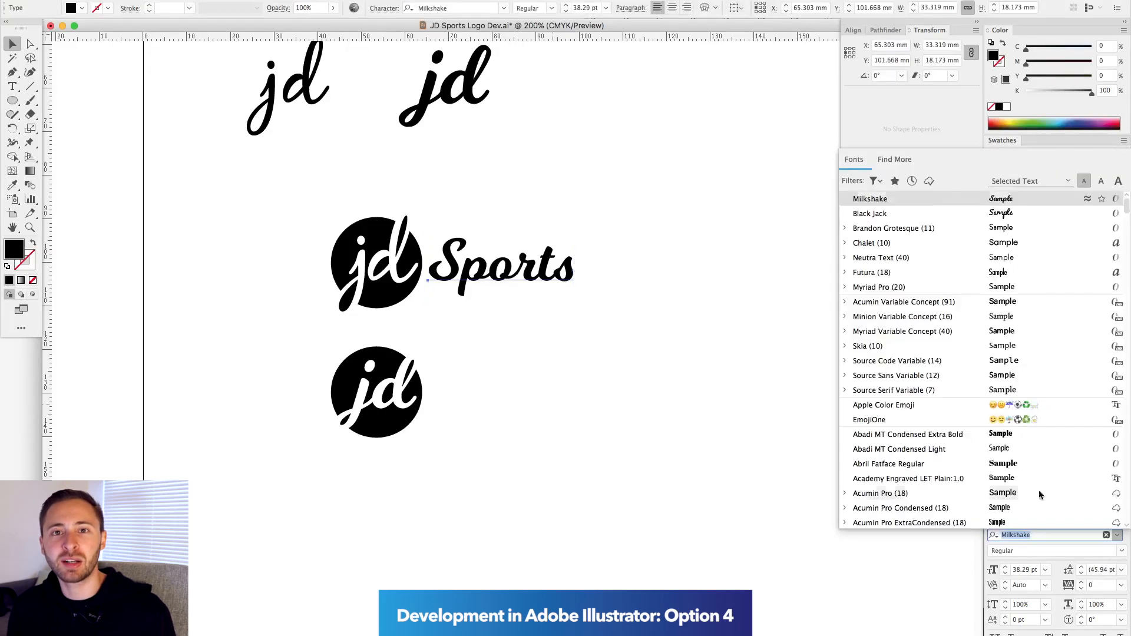
type("intro")
left_click(615, 353)
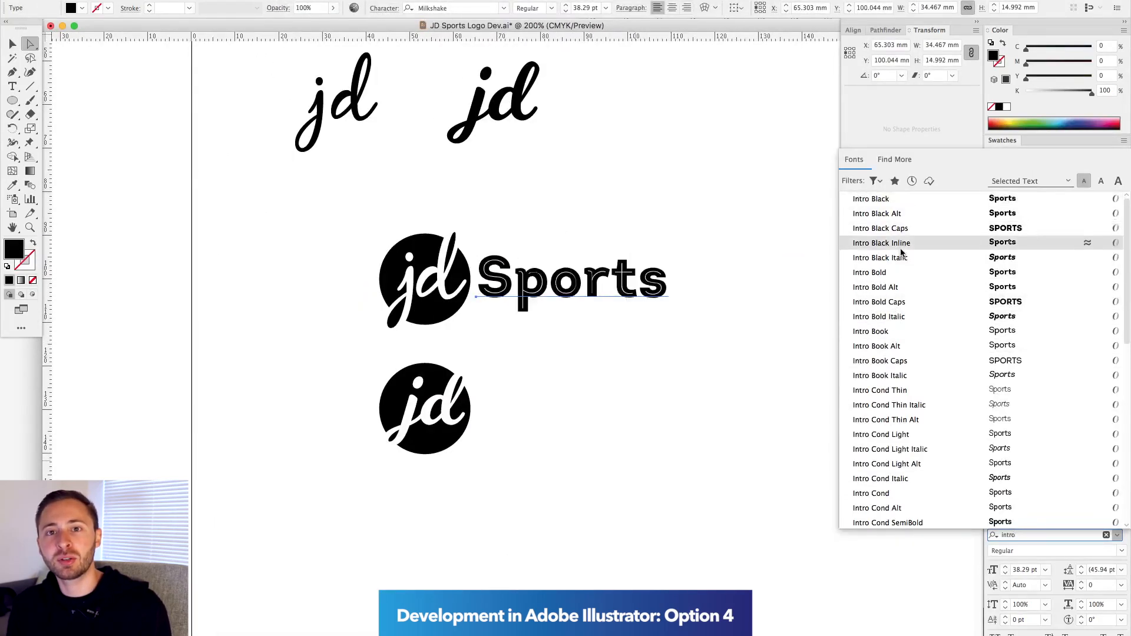
left_click(916, 302)
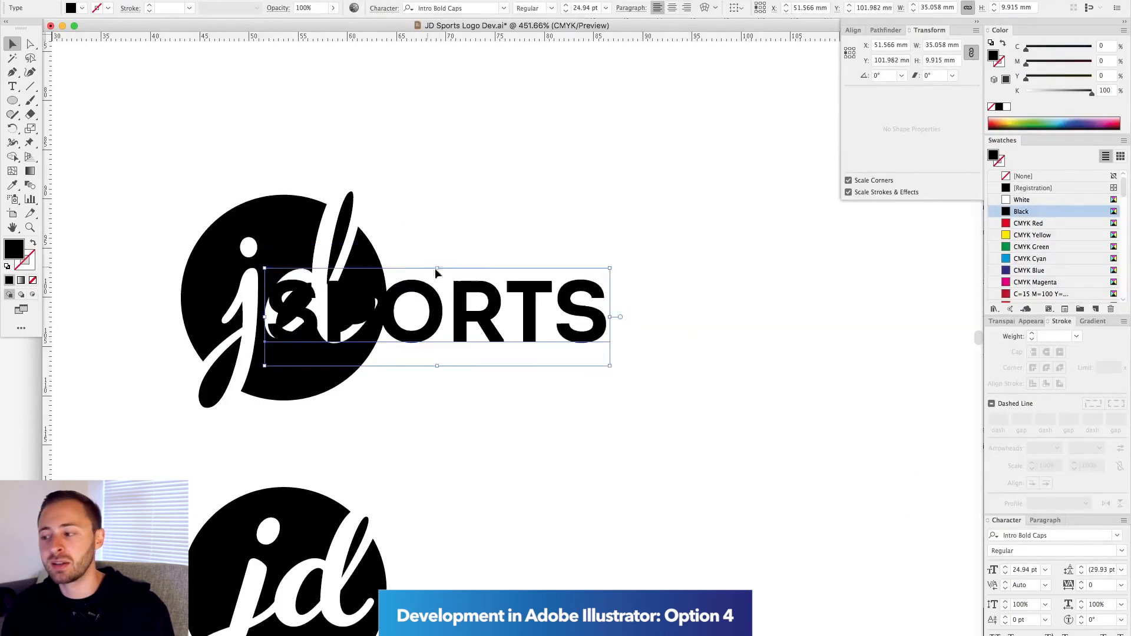
left_click_drag(435, 267, 466, 258)
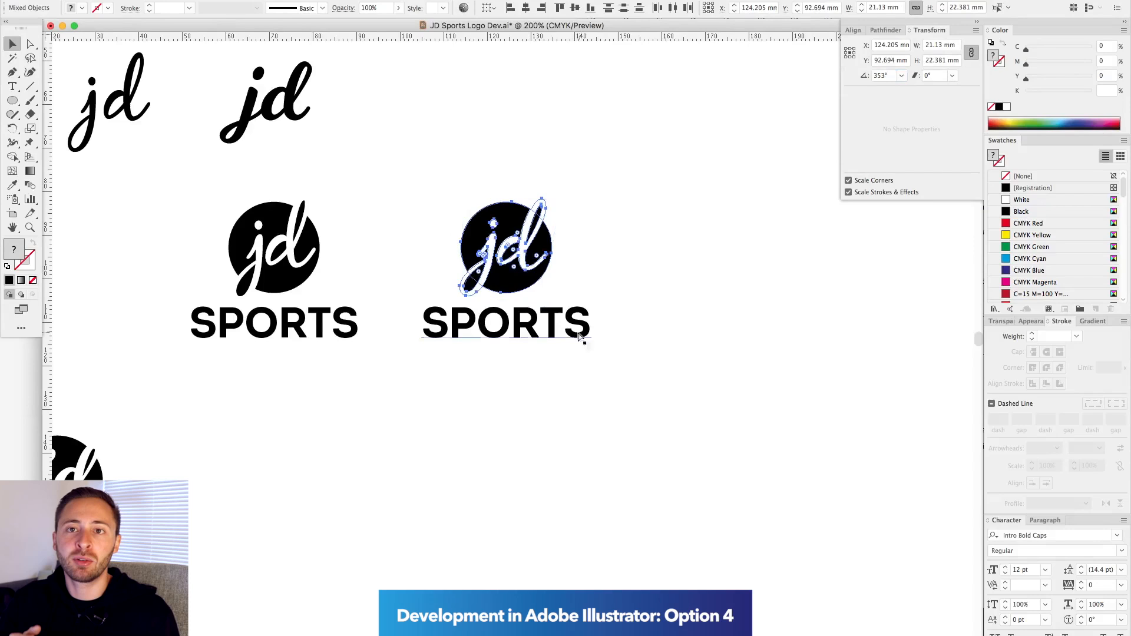
Set the Sports text under the third badge copy in Cera Medium.
scroll(583, 331, "down", 2)
scroll(583, 331, "right", 2)
left_click(1119, 535)
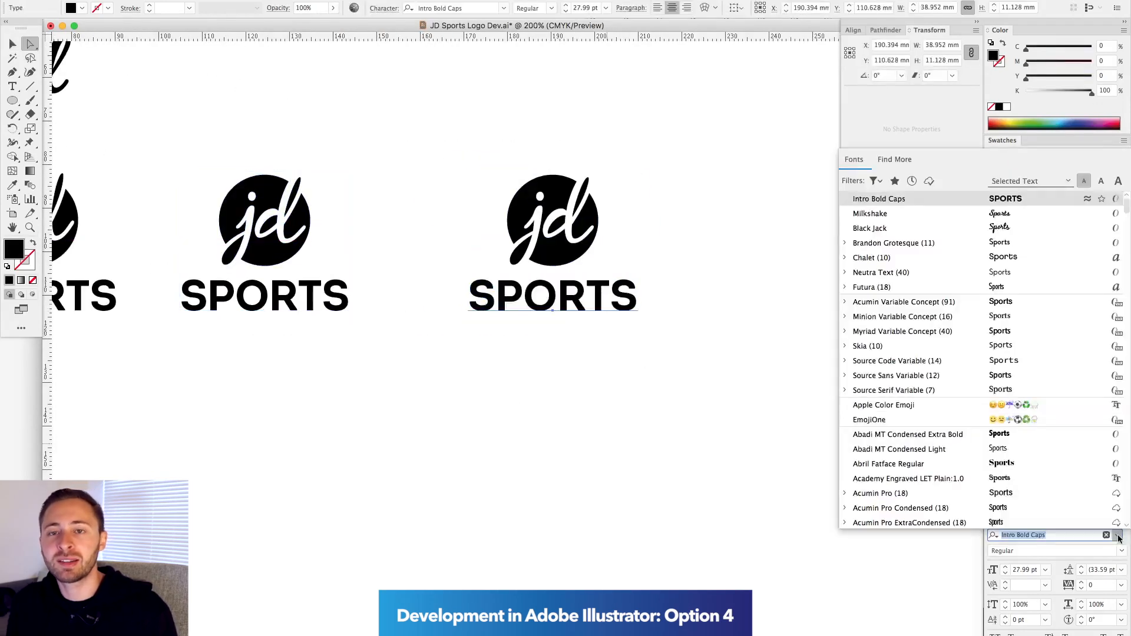
type("cera")
left_click(919, 477)
left_click(1121, 552)
left_click(1038, 473)
Look for Nexa, and set the Sports text under the third badge copy in Knockout-HTF70-FullWelterwt.
left_click(1034, 537)
type("nexa")
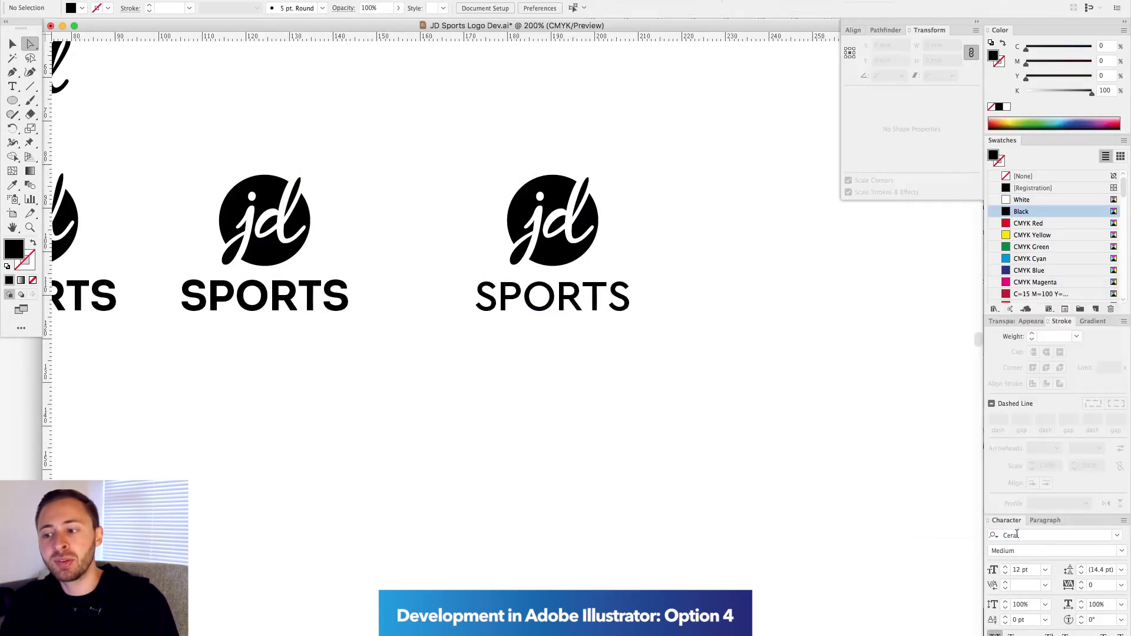
left_click(1117, 535)
scroll(909, 308, "up", 5)
type("knock")
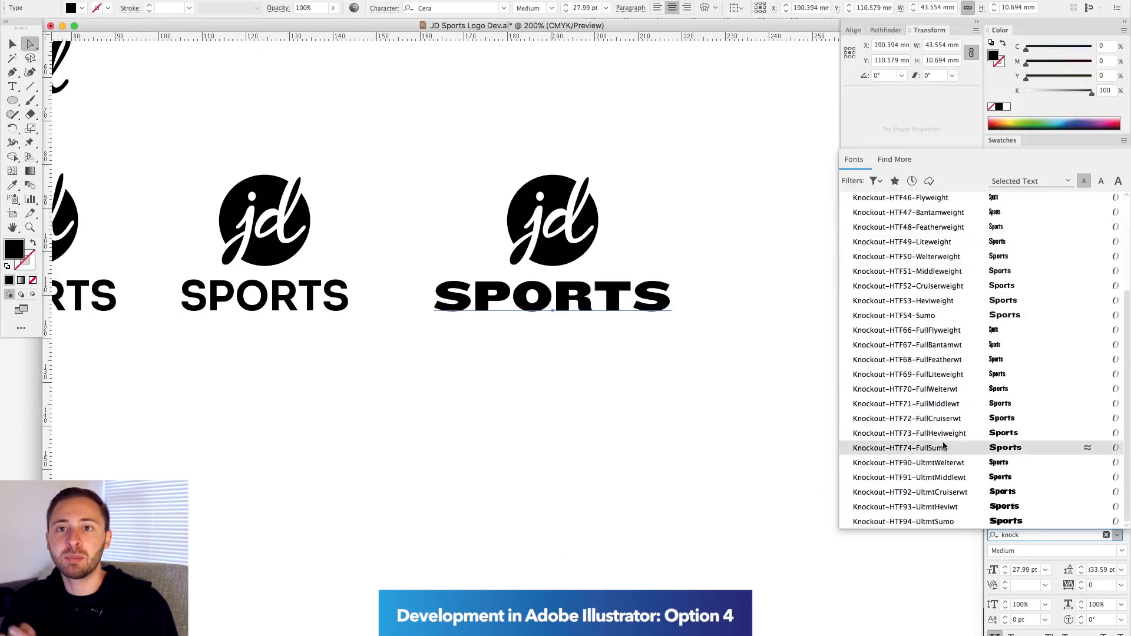
left_click(894, 449)
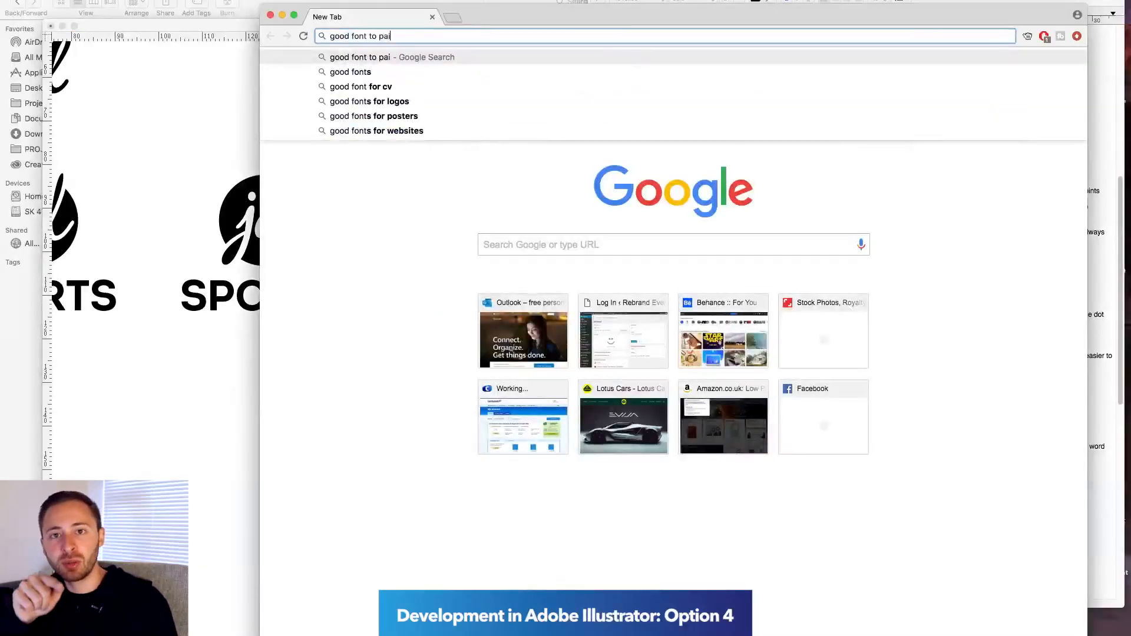
Search Google for "good font to pair with blackjack" and view the image results.
type("r with blackjack")
key("Return")
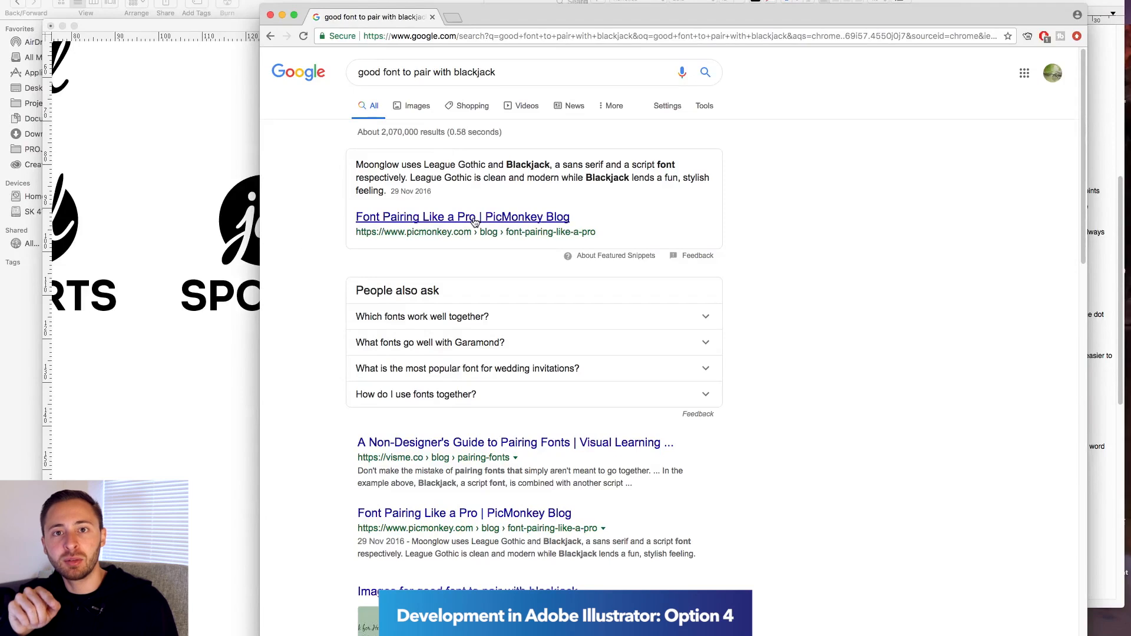
left_click(417, 105)
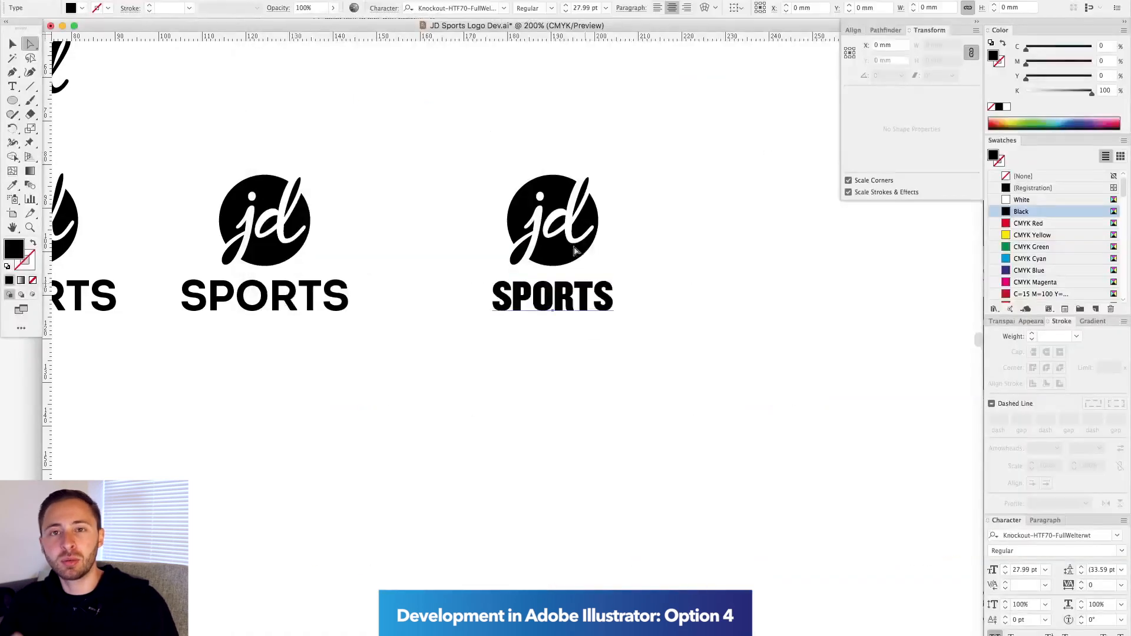
Duplicate the Knockout logo version alongside, set the copy's Sports text in a wider bold sans-serif and look up further Knockout styles.
left_click_drag(551, 247, 720, 247)
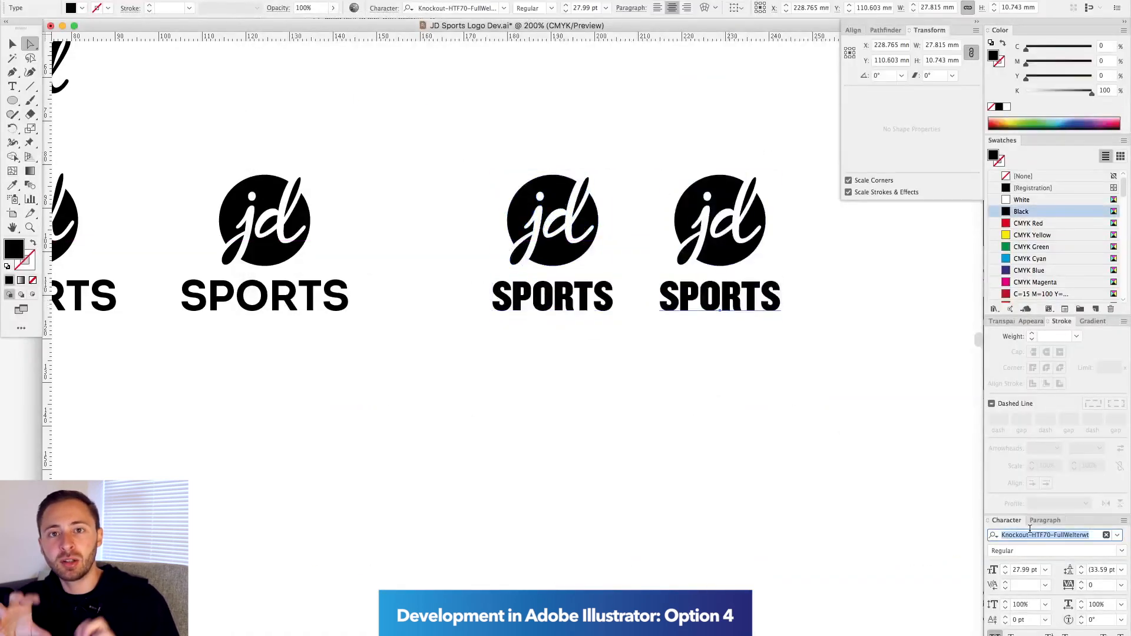
left_click(911, 506)
scroll(630, 287, "right", 2)
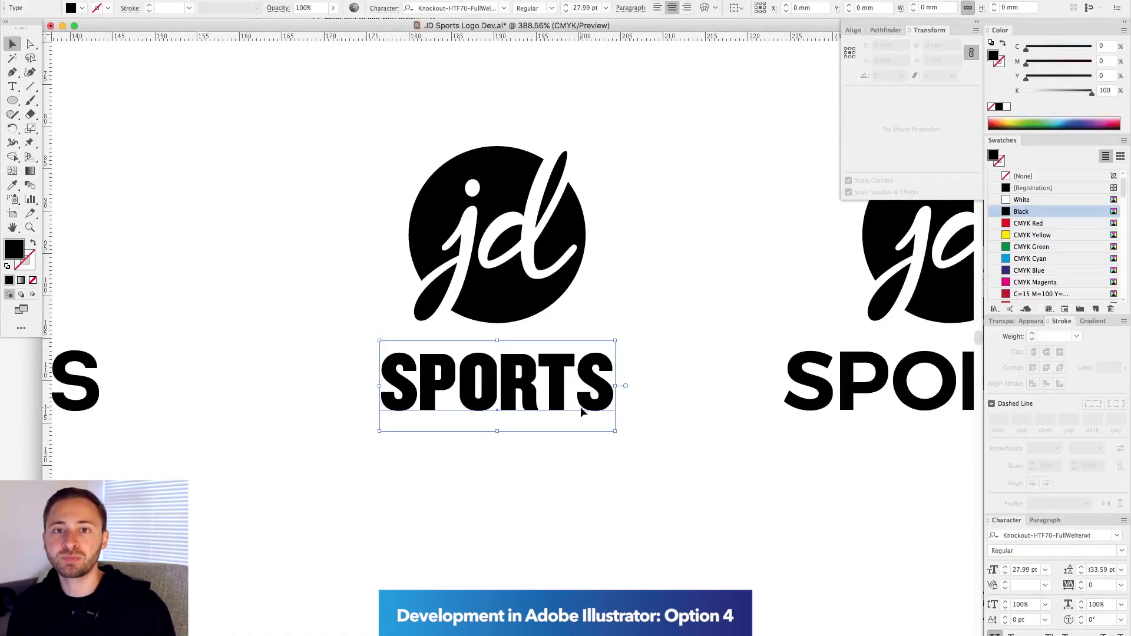
left_click(1049, 535)
type("knockout")
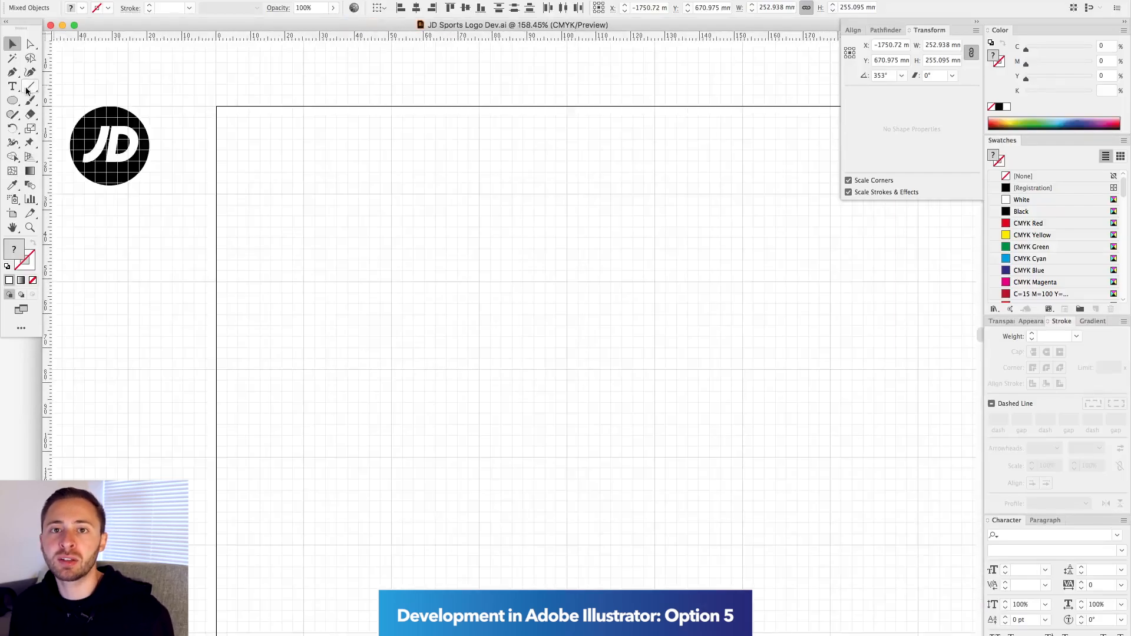
Draw a 101.6 × 50.8 mm rectangle, round its right-hand corners to 25.4 mm and give it an 18 pt black stroke.
key("p")
left_click(401, 205)
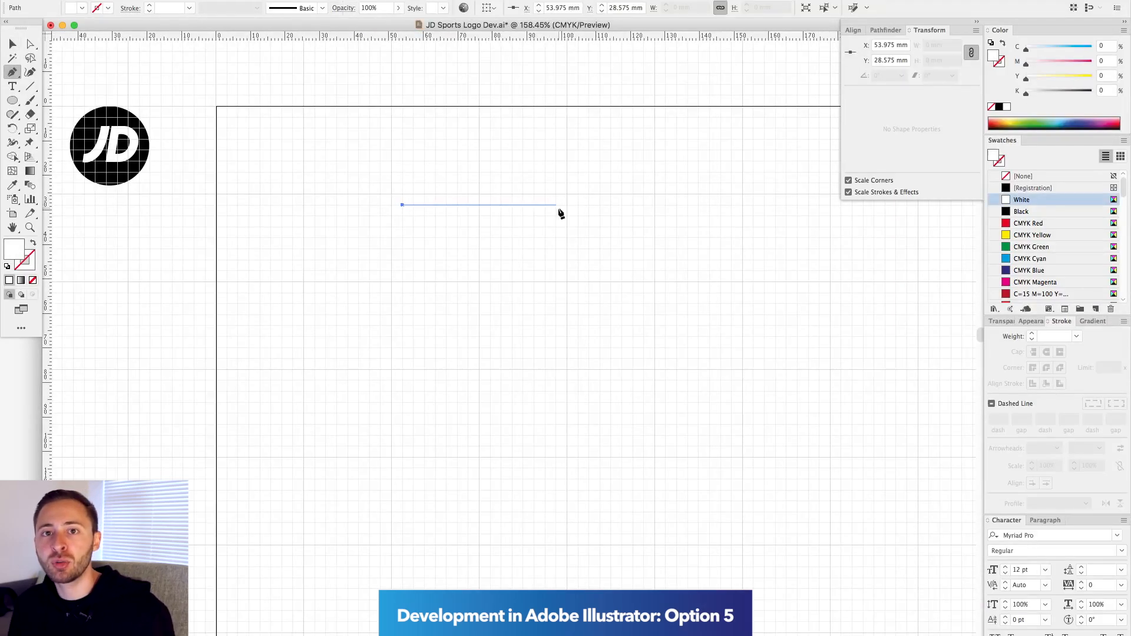
left_click(12, 101)
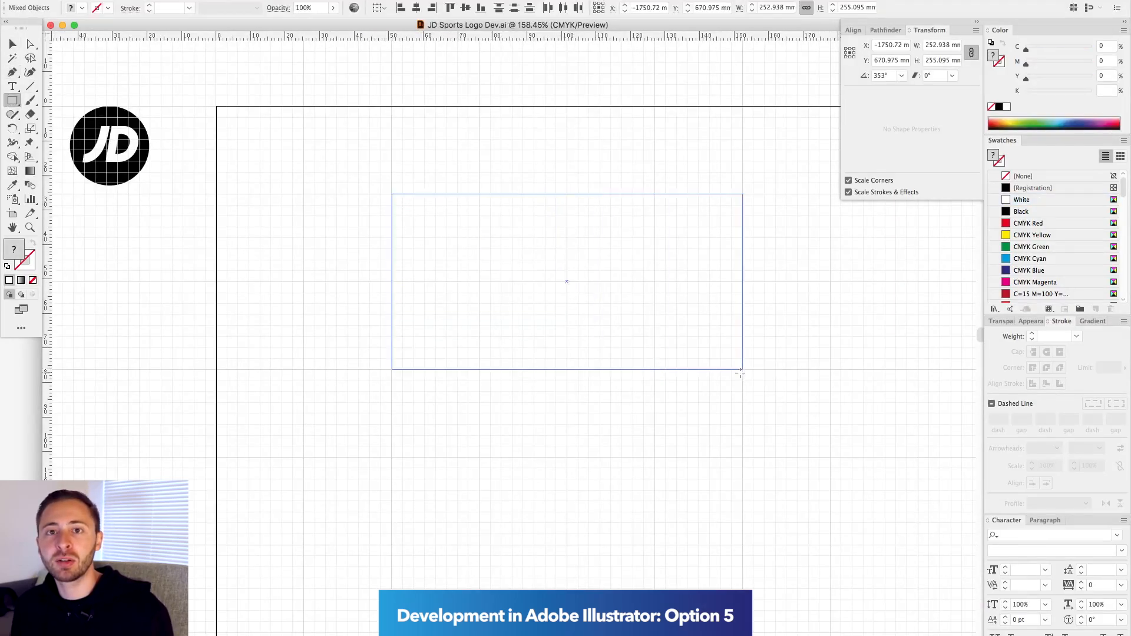
left_click_drag(728, 207, 653, 292)
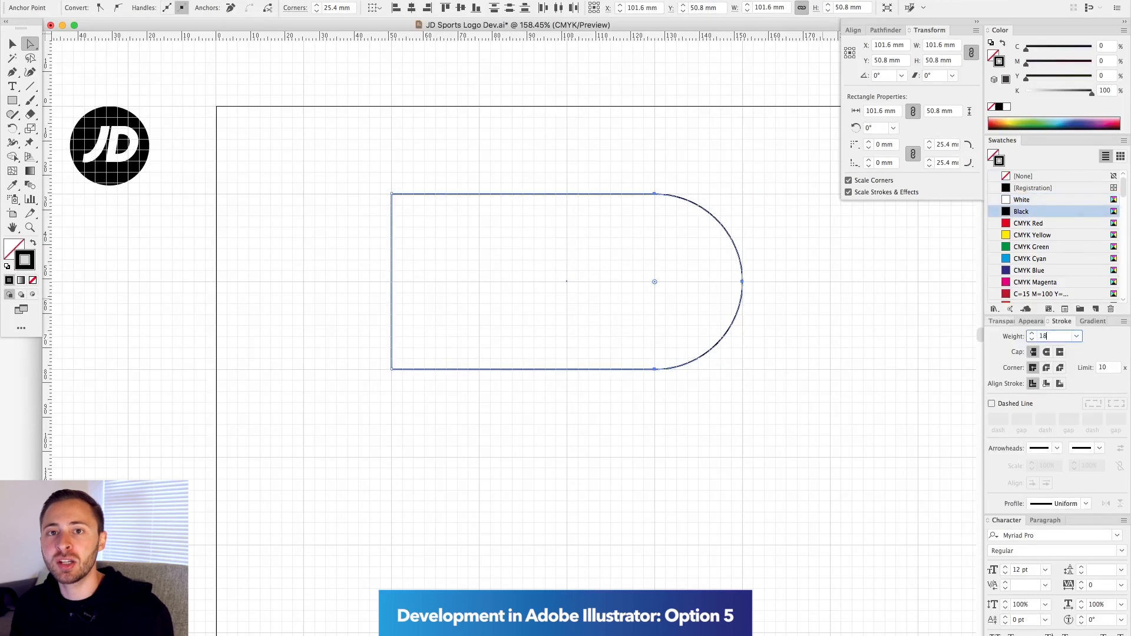
key("Return")
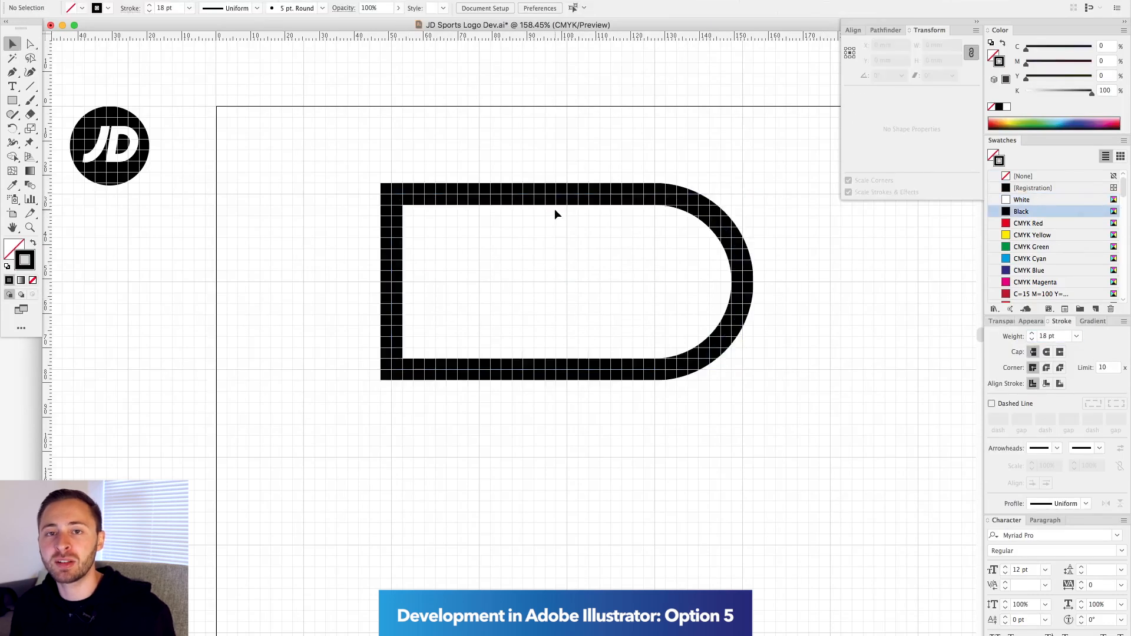
Reshape the outline into an open D with a long top bar and separate stem, and build a J with a rounded corner beside it.
left_click(576, 370)
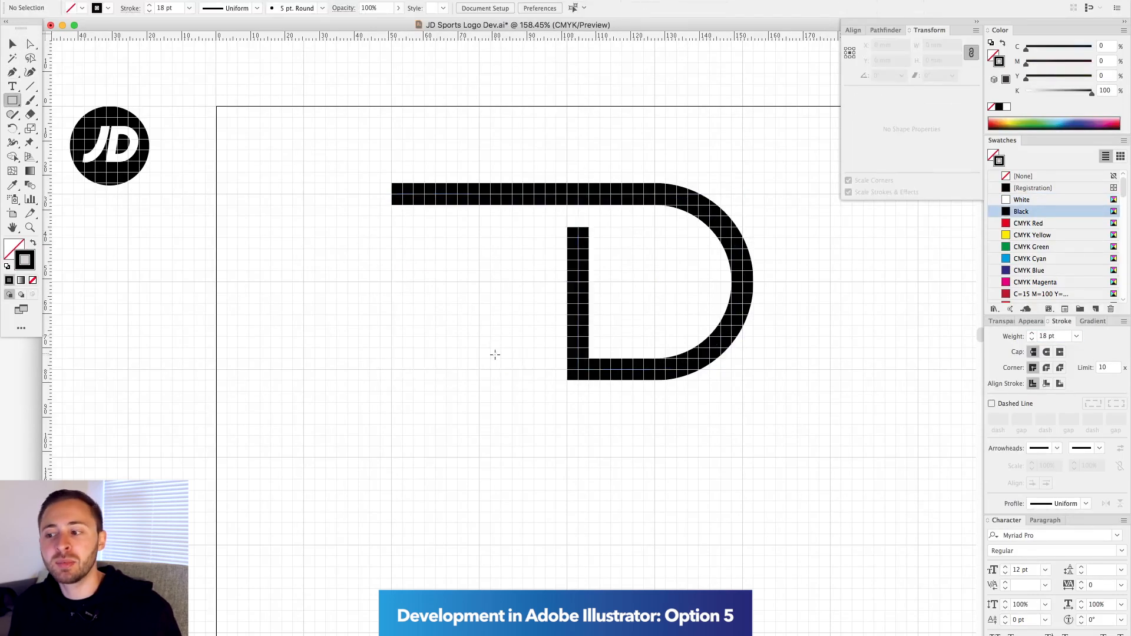
left_click_drag(479, 370, 392, 227)
key("a")
left_click_drag(379, 220, 400, 238)
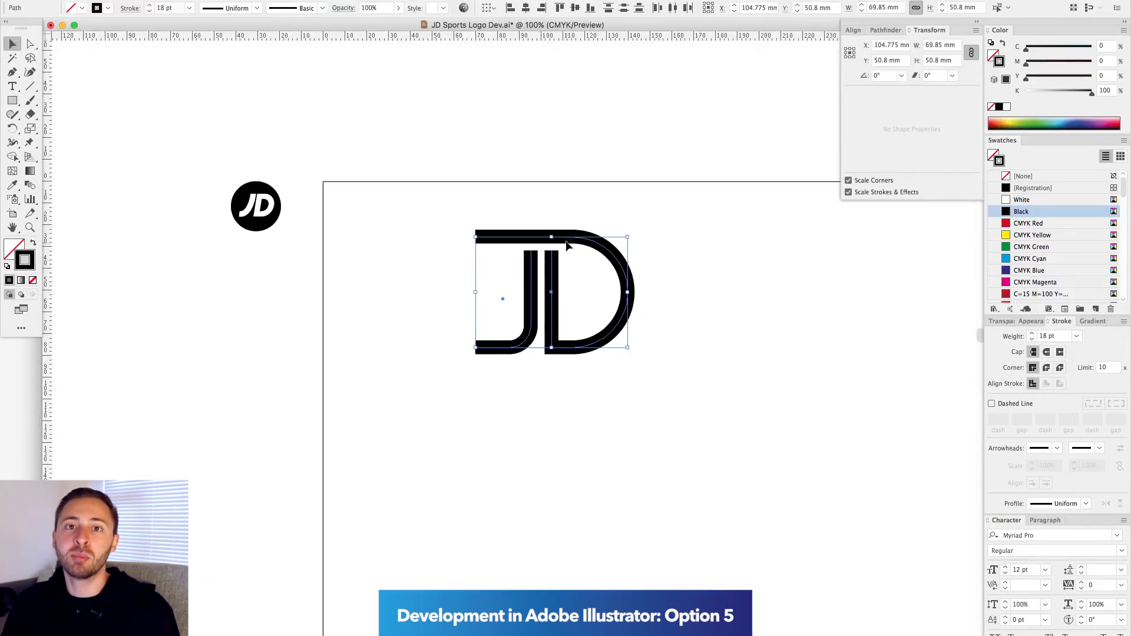
Create heavier copies of the JD monogram with 36 pt strokes, including a version with the J joined to the top bar.
left_click_drag(566, 242, 469, 242)
left_click_drag(416, 238, 590, 240)
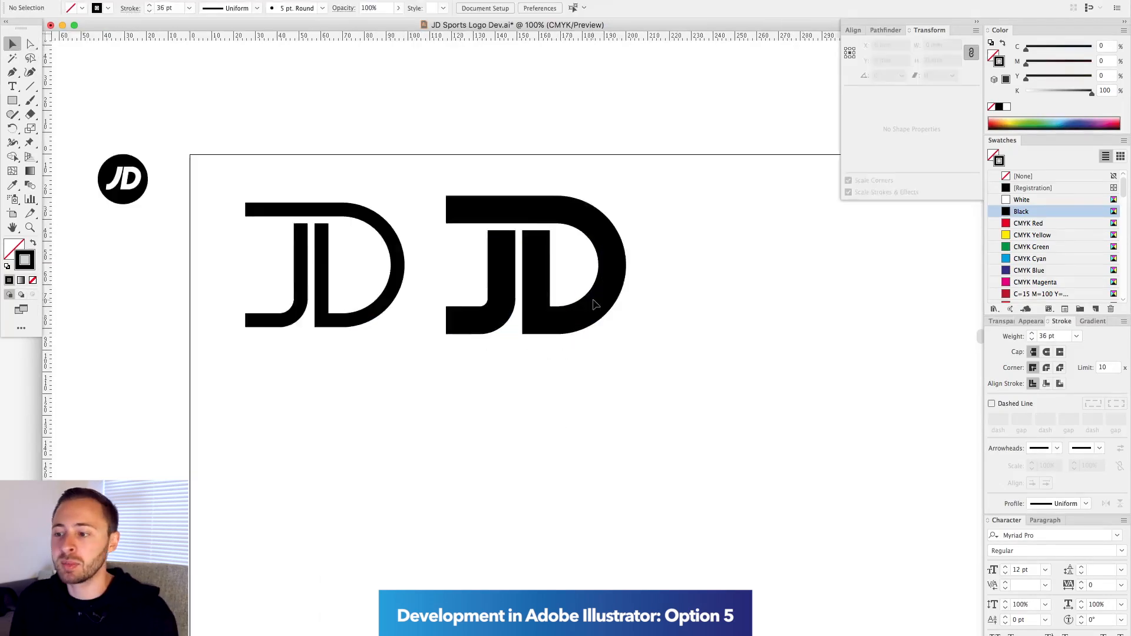
left_click(648, 388)
left_click_drag(586, 148, 574, 342)
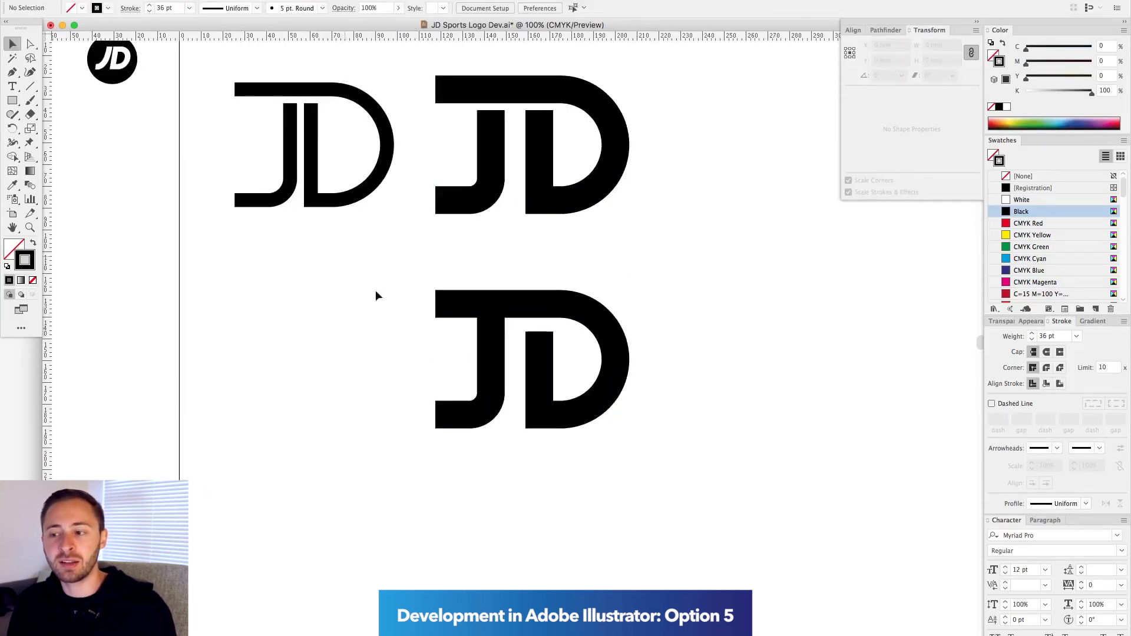
key("t")
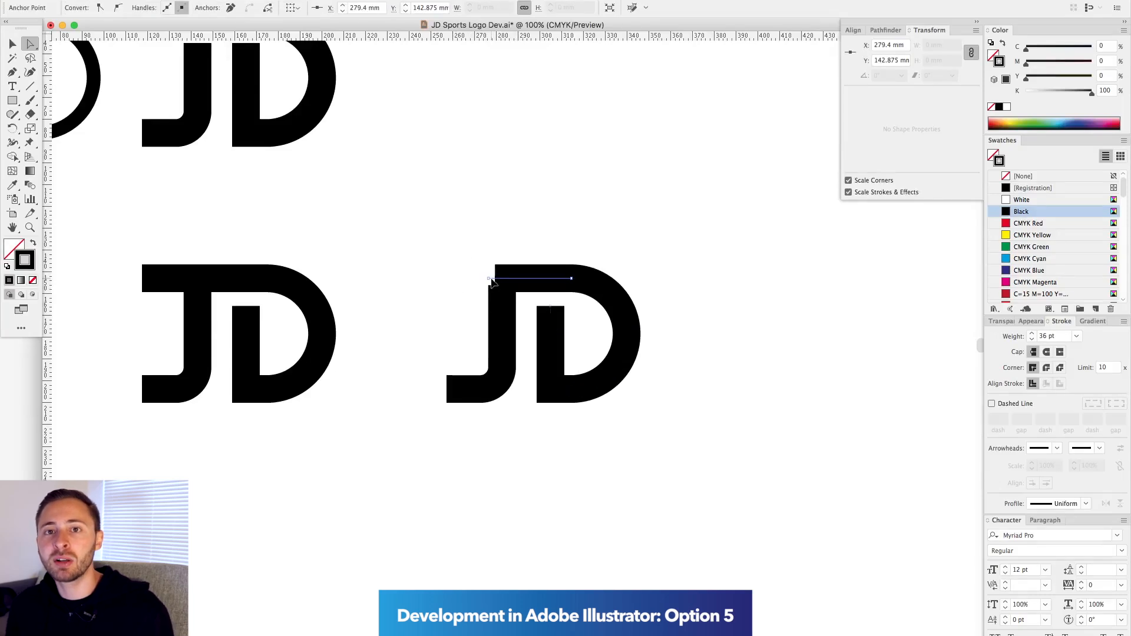
On a further monogram copy, remove the D's stem, extend its lower arm to the J and separate them with a White curve.
scroll(520, 260, "left", 3)
scroll(483, 205, "down", 2)
scroll(483, 201, "down", 3)
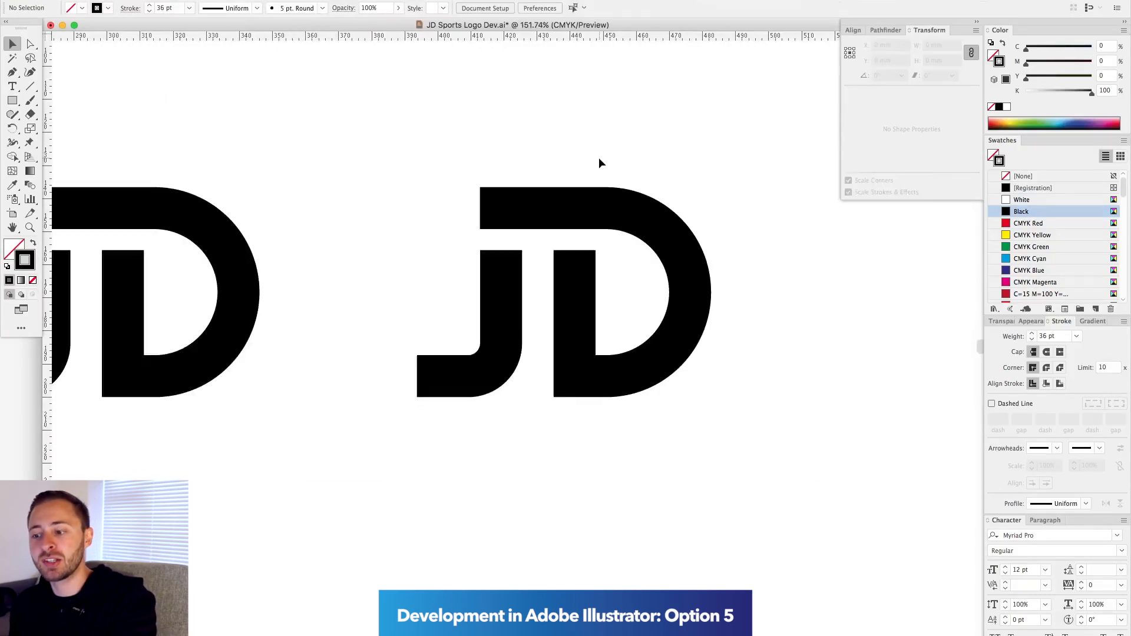
key("a")
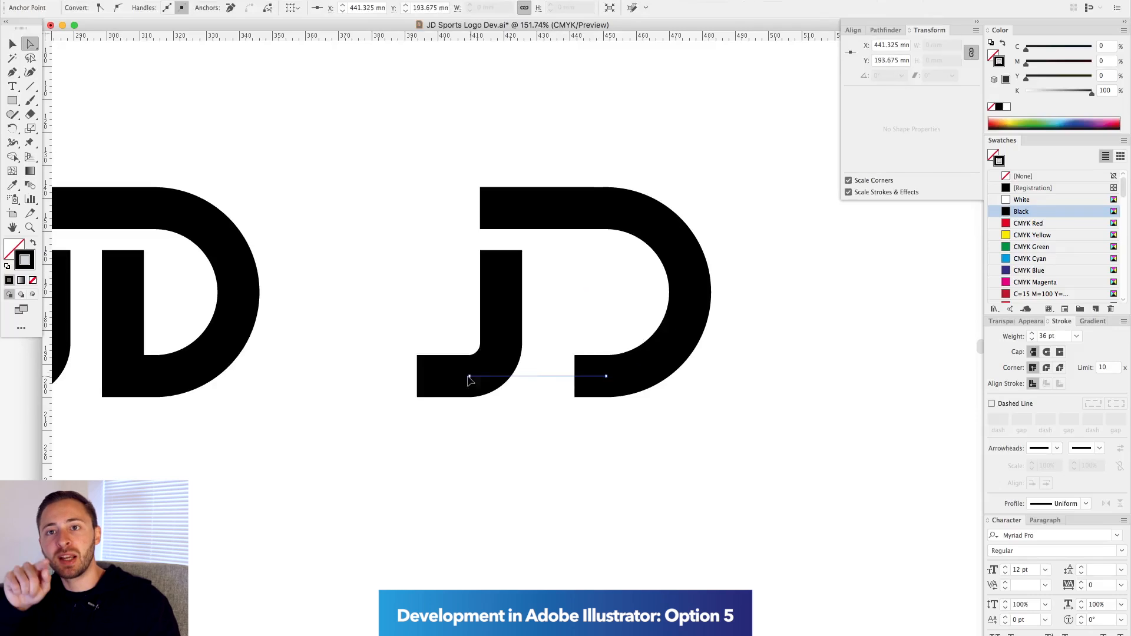
left_click(1022, 200)
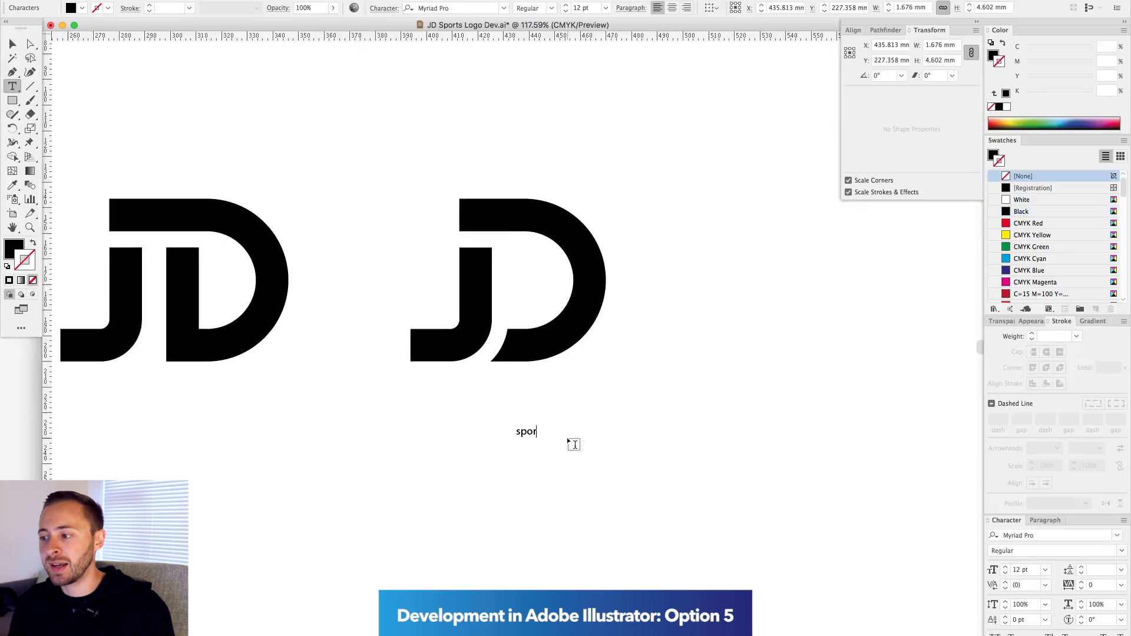
Add the word sports beneath the stemless JD monogram in Intro Book Alt, 76.2 mm wide.
key("BackSpace")
key("BackSpace")
key("BackSpace")
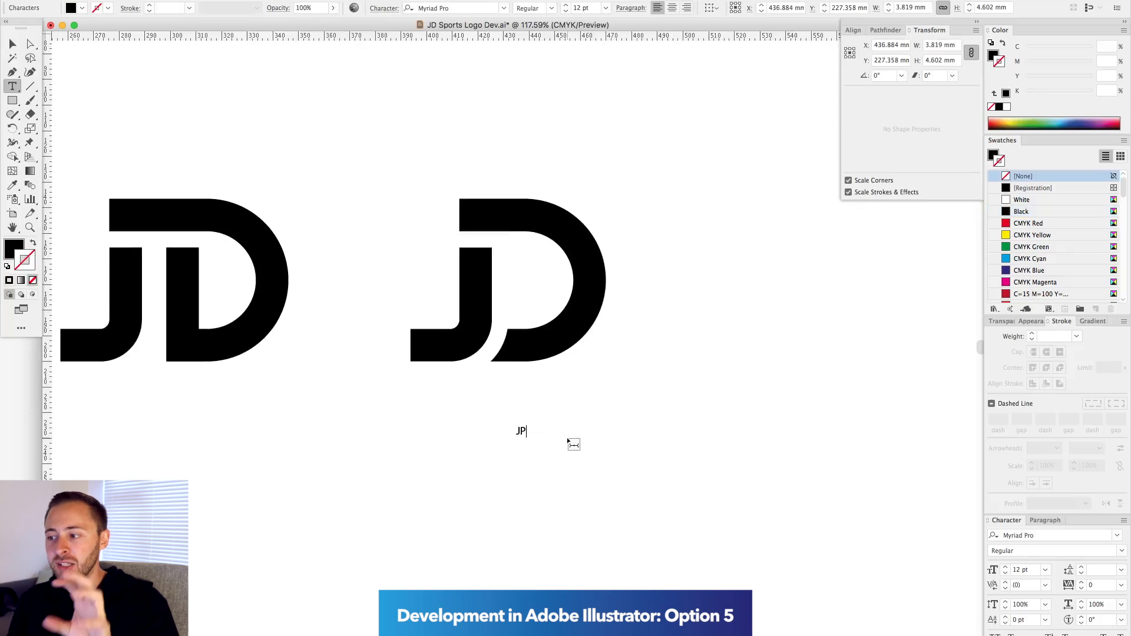
key("Escape")
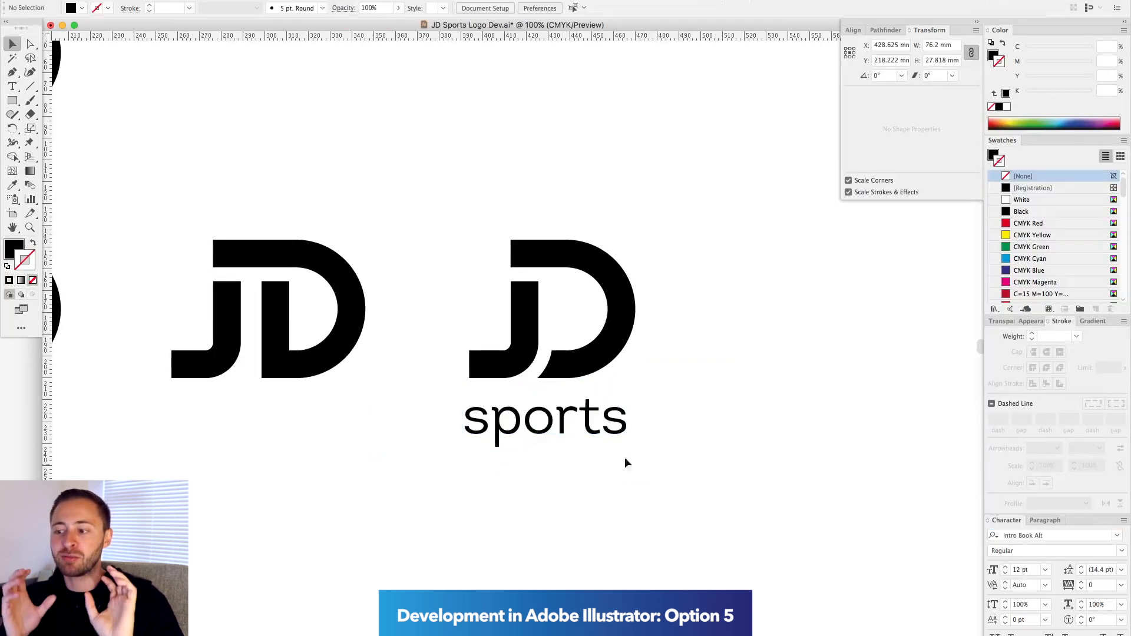
left_click_drag(583, 314, 410, 369)
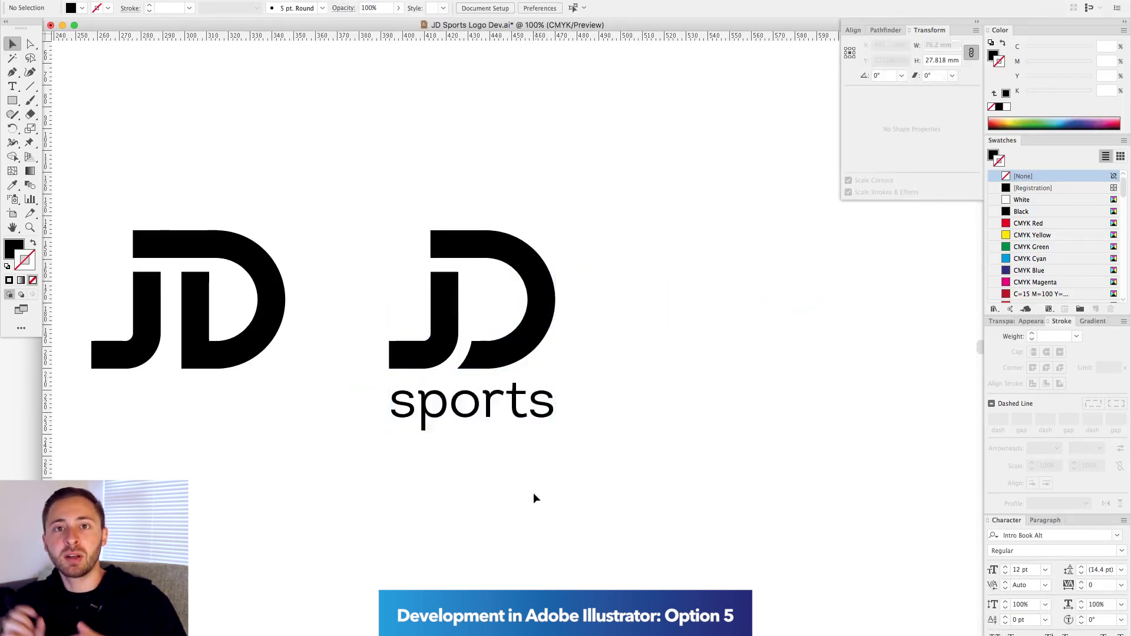
Set the sports text on the next logo copy in Montserrat Black and adjust its letter spacing.
left_click(1044, 534)
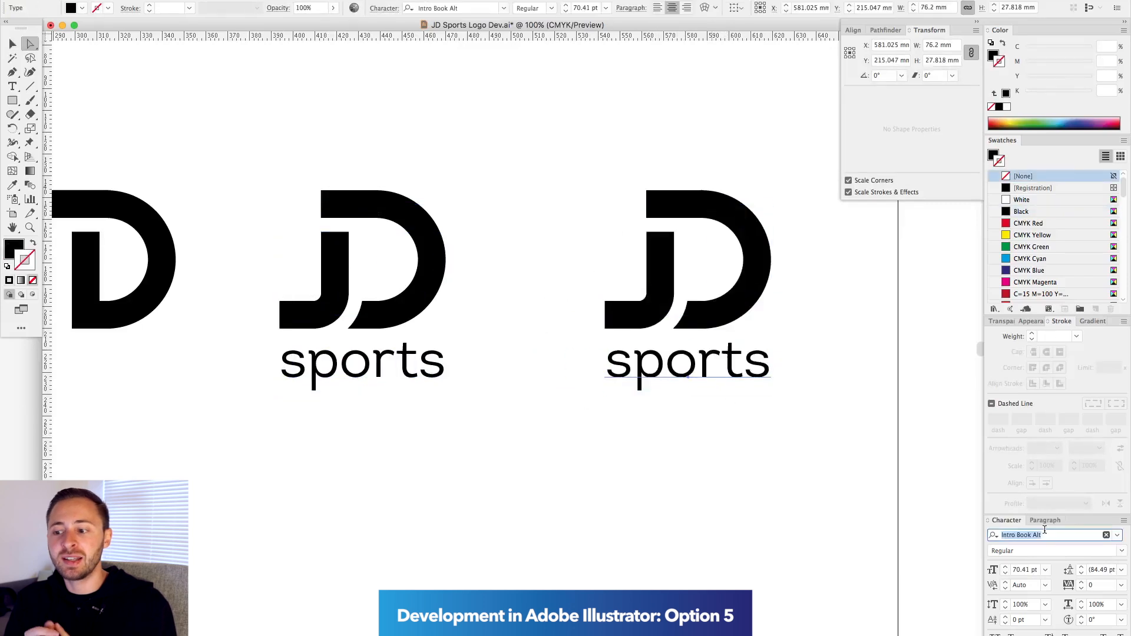
type("Montserrat")
left_click(921, 525)
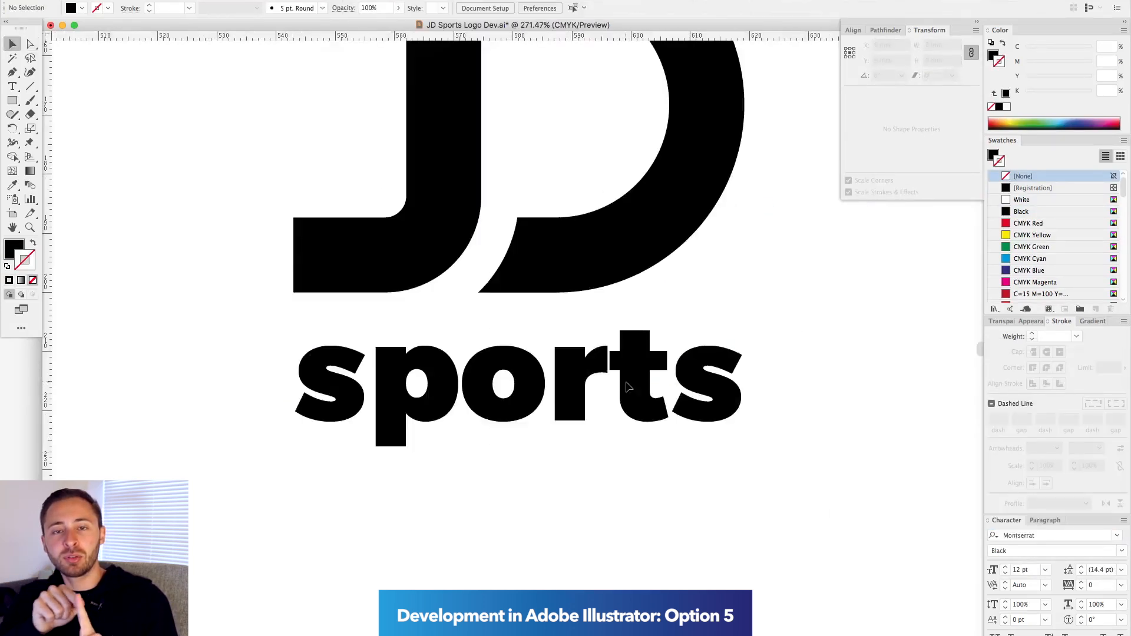
key("Right")
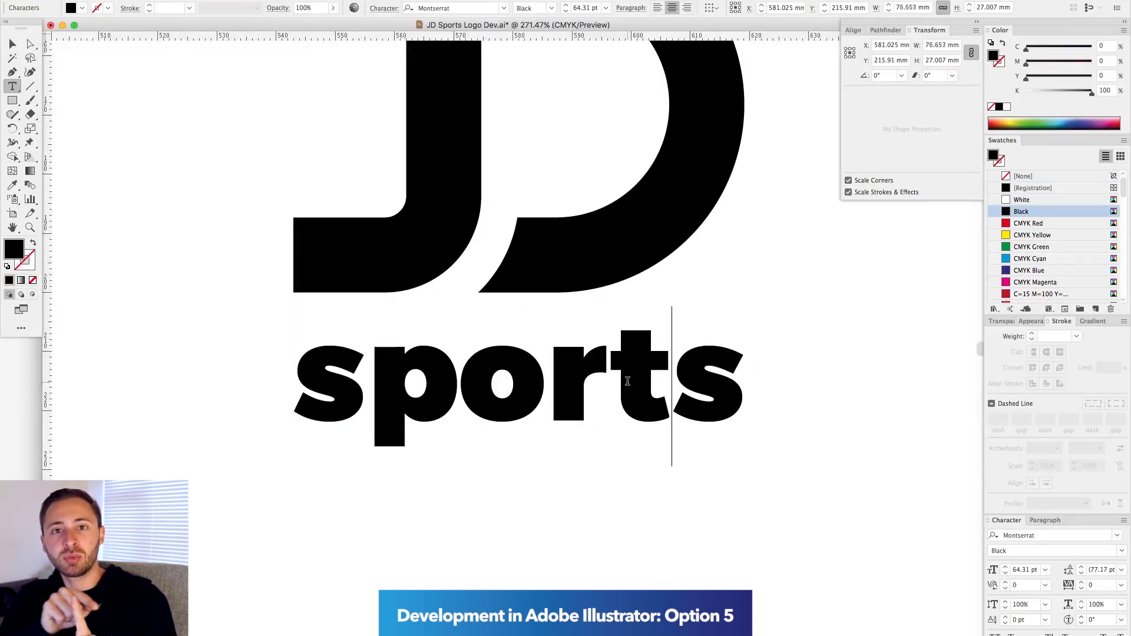
key("super+a")
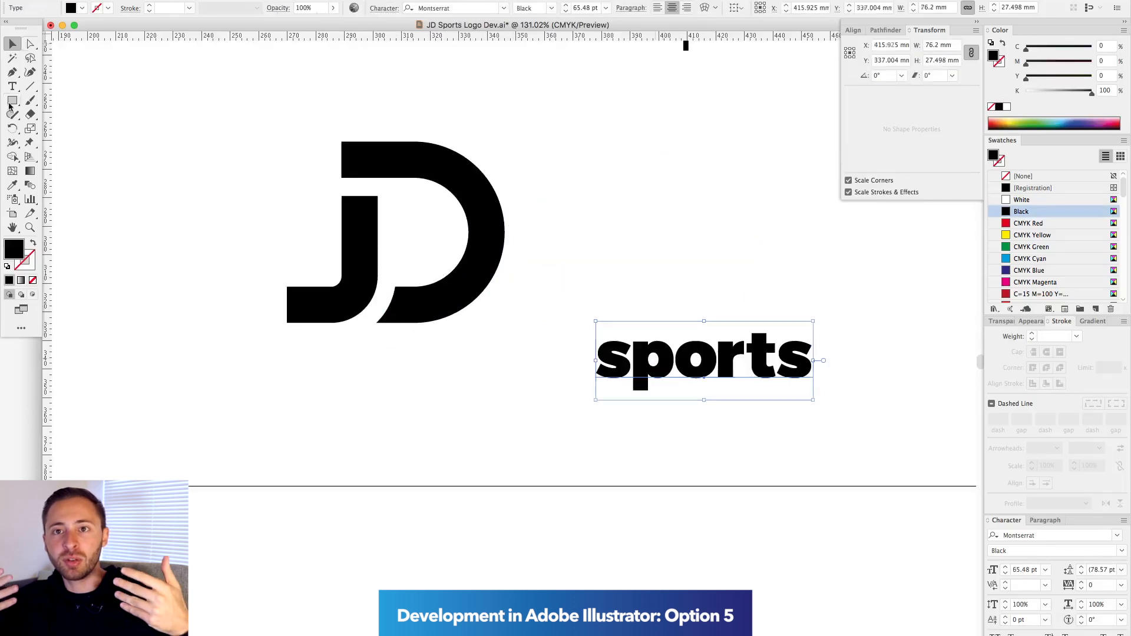
Draw a D-shaped frame about 88.9 × 79.4 mm around a copy of the JD monogram and give it an 18 pt stroke.
left_click(13, 100)
mouse_move(270, 132)
left_mouse_down()
mouse_move(462, 273)
mouse_move(505, 322)
left_mouse_up()
left_click_drag(270, 229, 355, 229)
key("super+y")
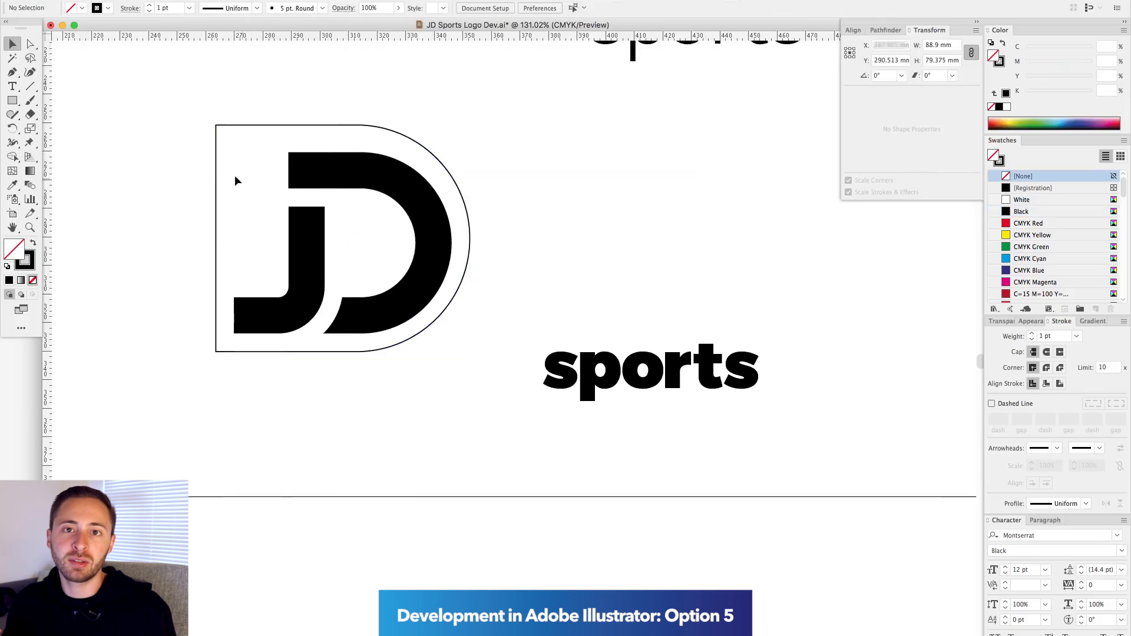
key("shift+x")
key("shift+x")
type("18")
key("Return")
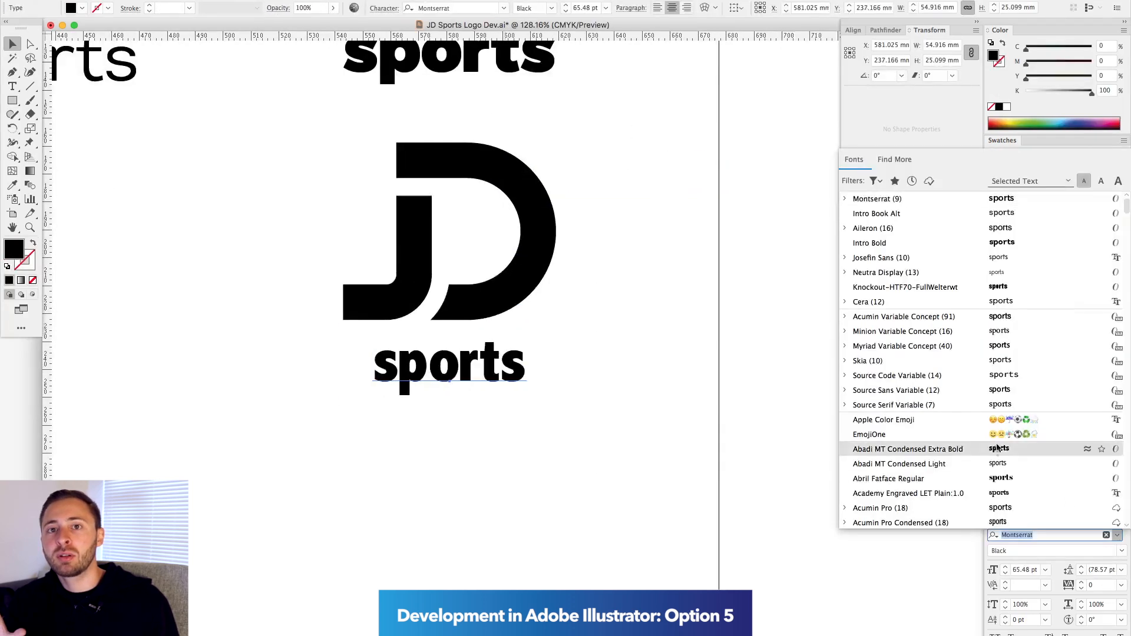
Set the sports text beneath the lower JD monogram in Century Gothic Bold.
scroll(897, 422, "down", 10)
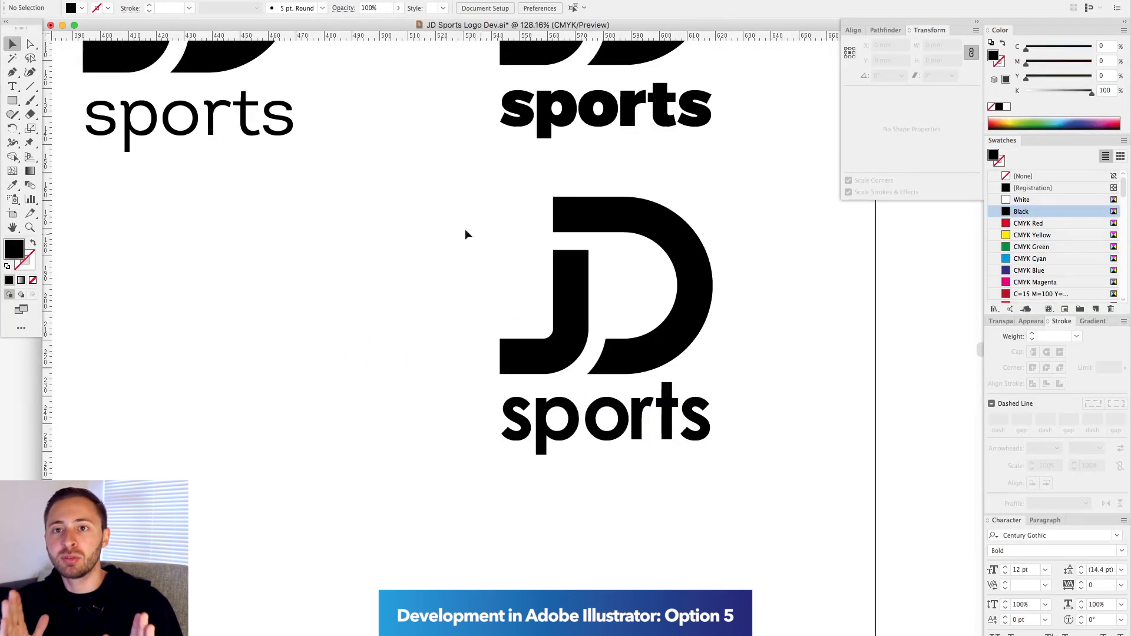
left_click_drag(484, 416, 740, 419)
Multiply the selected logo element's value by 2 and colour the element White.
key("a")
left_click_drag(470, 363, 531, 364)
left_click(407, 358)
type("*2")
key("Return")
left_click(1022, 199)
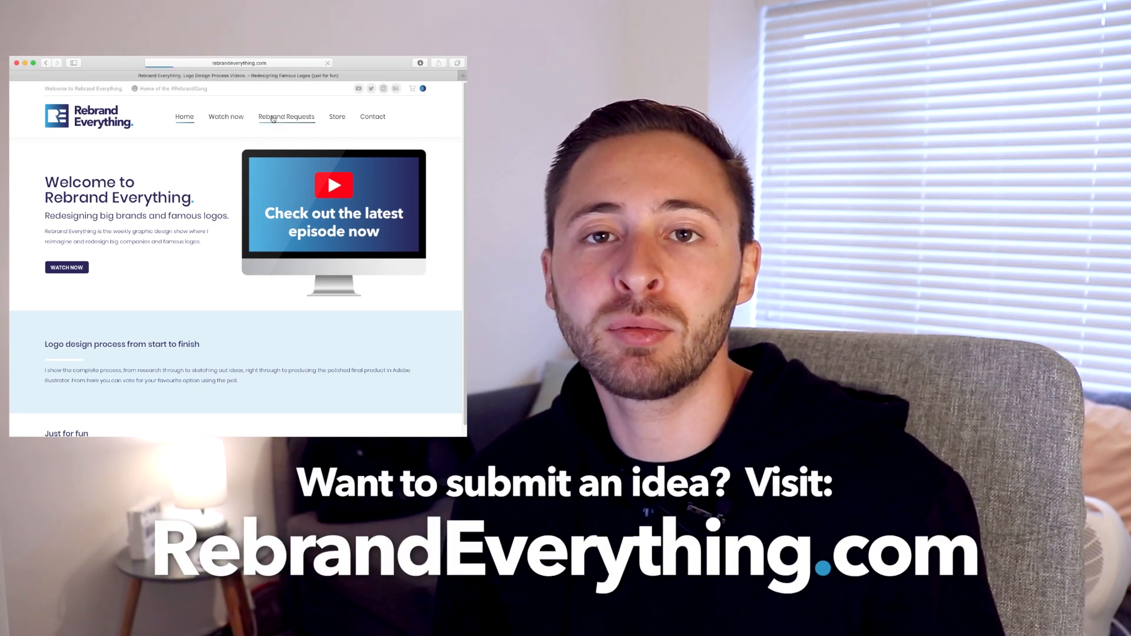
left_click(273, 119)
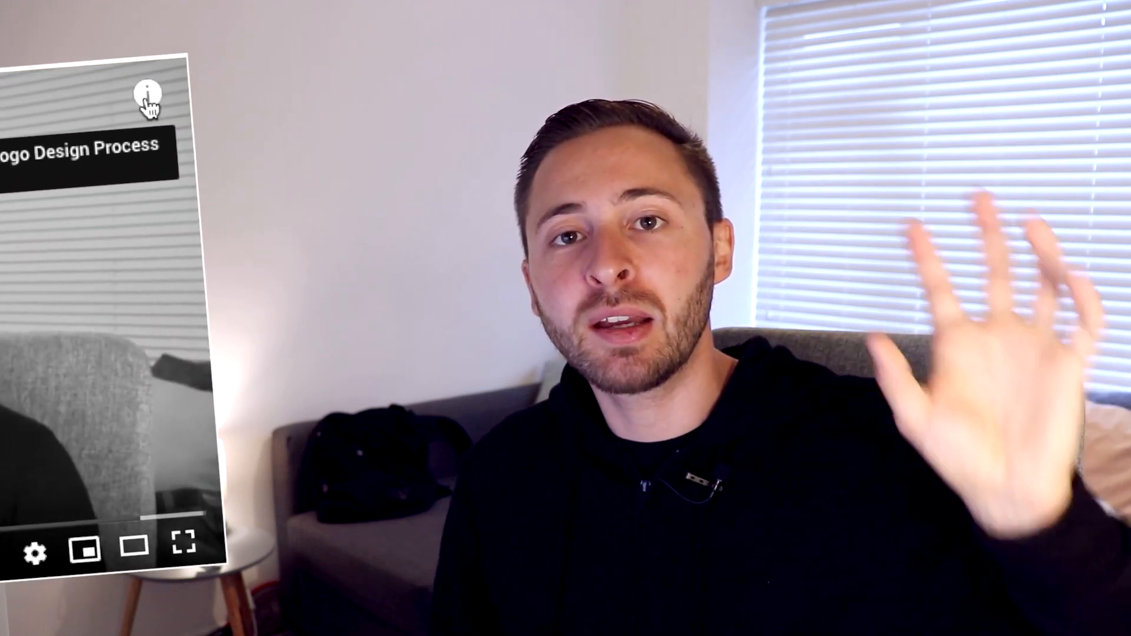
left_click(216, 87)
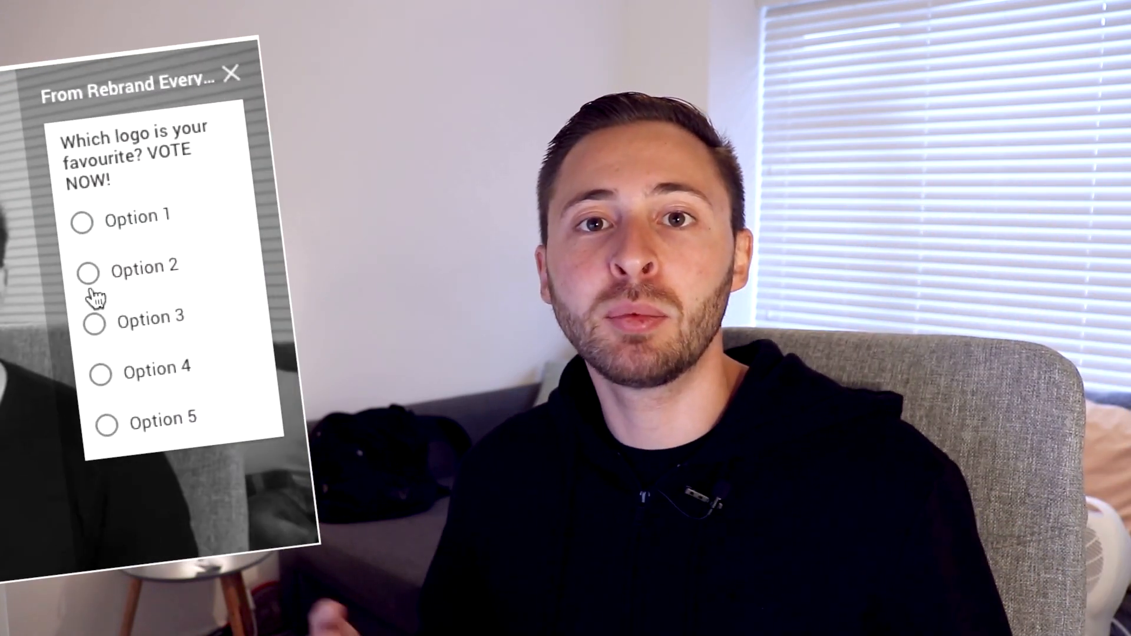